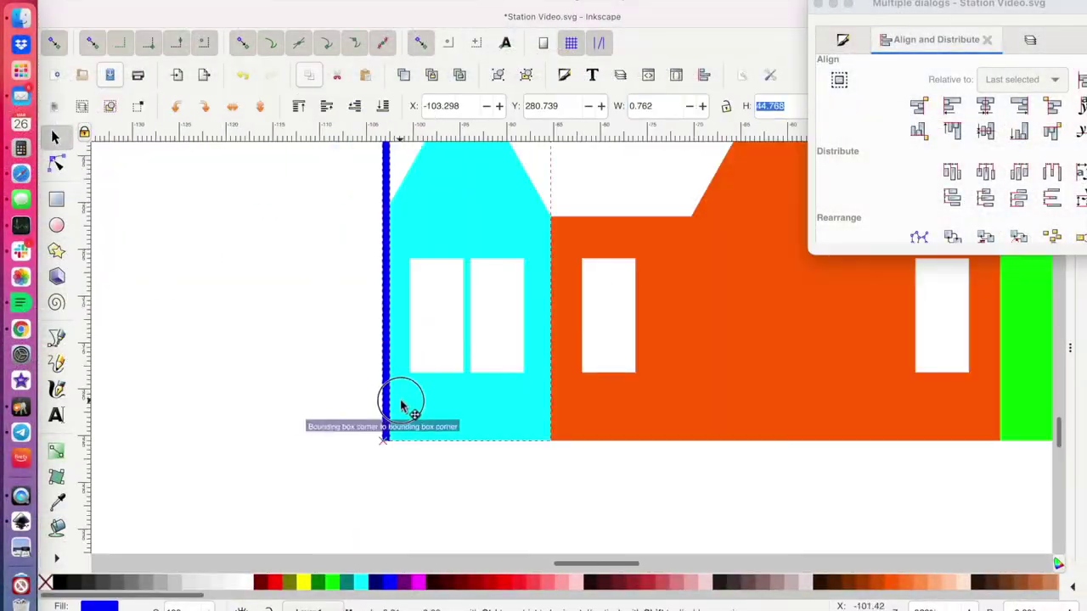
Duplicate the thin edge bar, color the copies magenta and snap them to the cyan and green buildings' edges.
key(ctrl+d)
drag(473, 247, 558, 276)
scroll(150, 281, up, 10)
scroll(450, 296, down, 10)
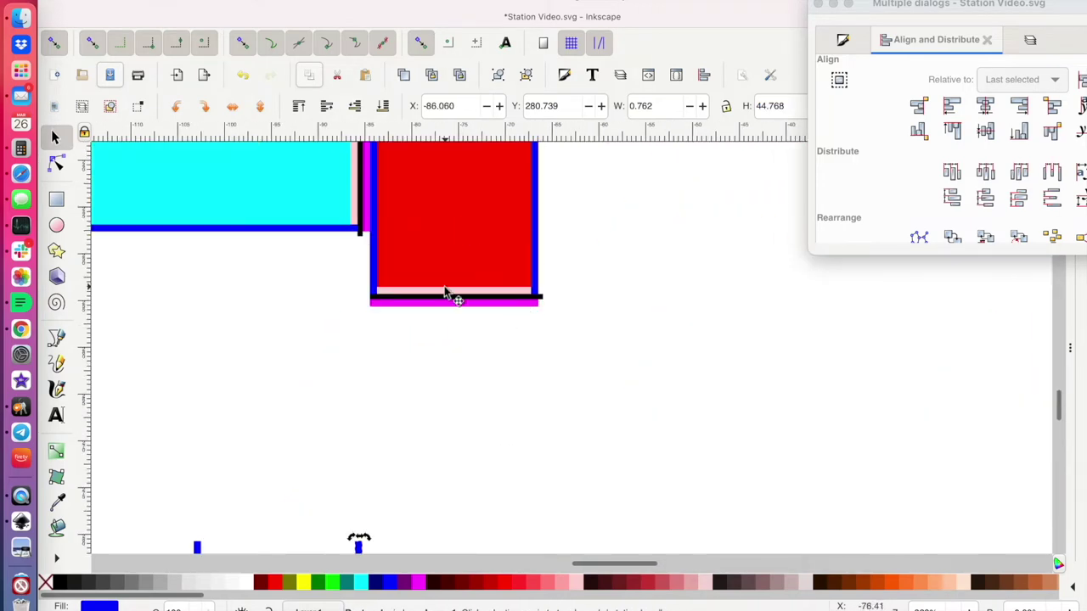
scroll(369, 220, up, 5)
click(422, 583)
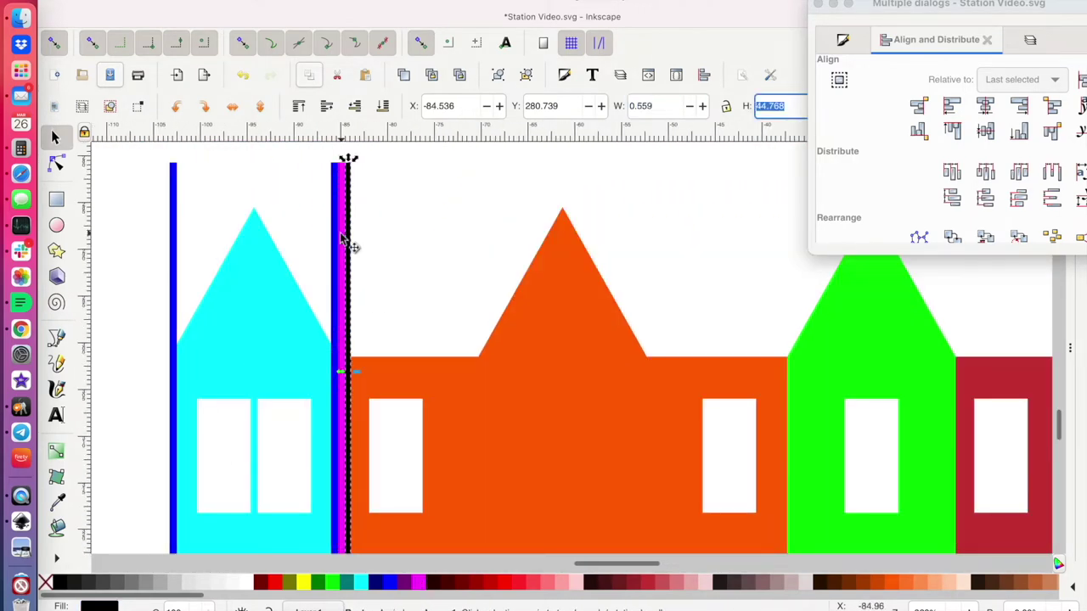
scroll(351, 243, down, 2)
shift+click(323, 510)
drag(321, 531, 654, 526)
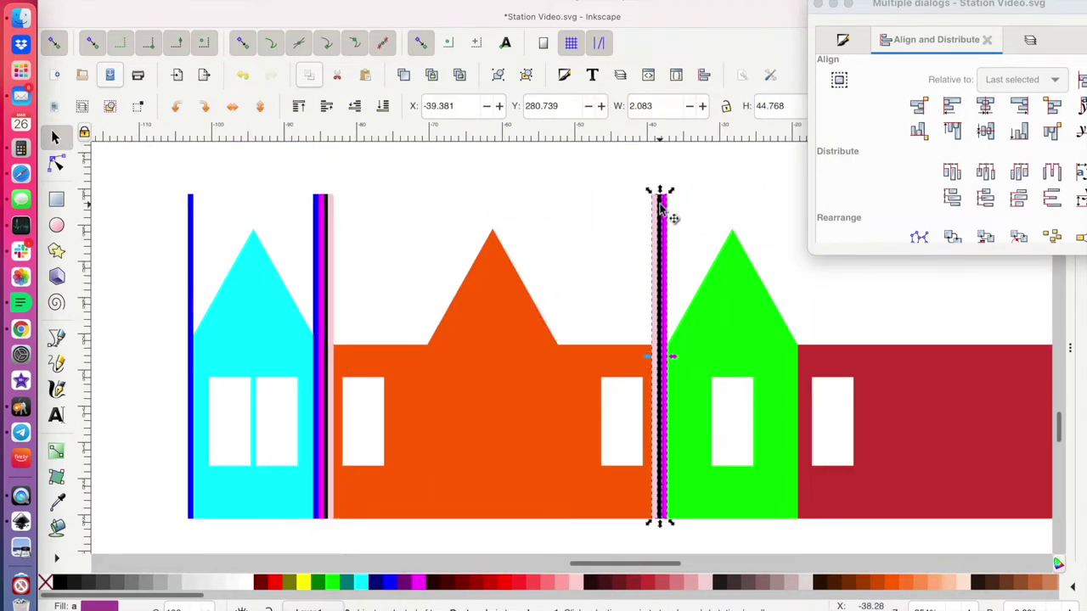
scroll(396, 468, down, 2)
Divide the cyan and green buildings along their side bars with Path > Division.
scroll(592, 485, up, 3)
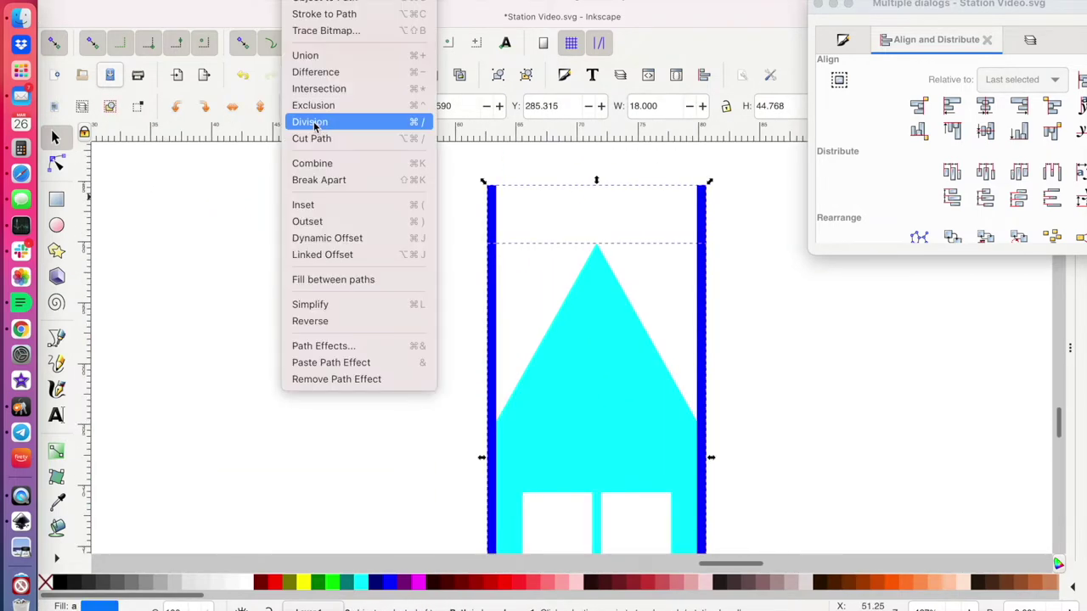
click(339, 122)
scroll(697, 298, up, 3)
scroll(680, 297, down, 3)
key(Escape)
scroll(608, 295, down, 2)
scroll(92, 338, up, 3)
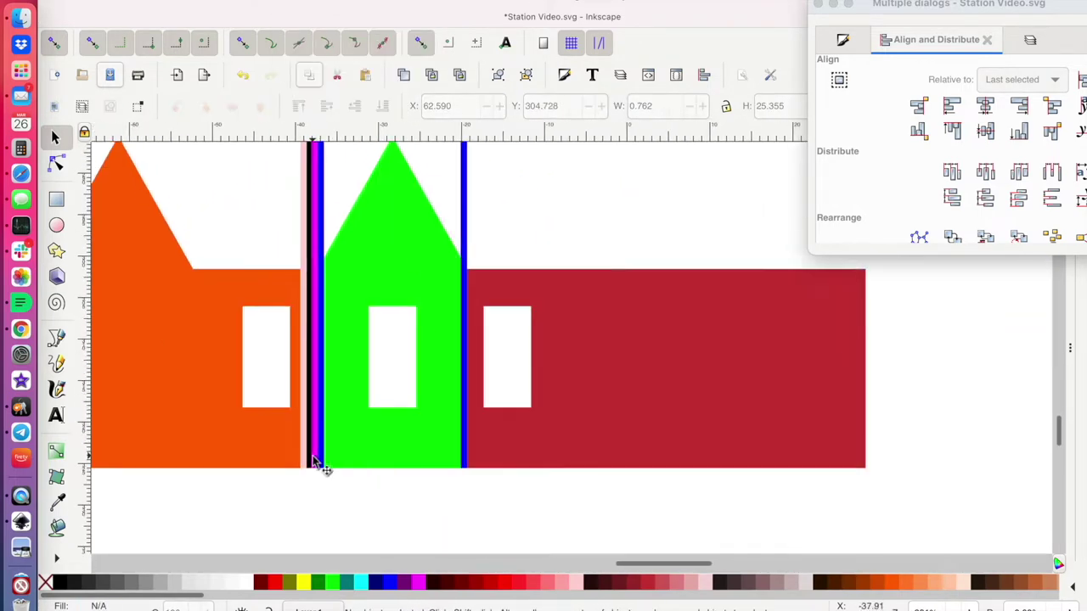
scroll(318, 499, down, 1)
click(317, 498)
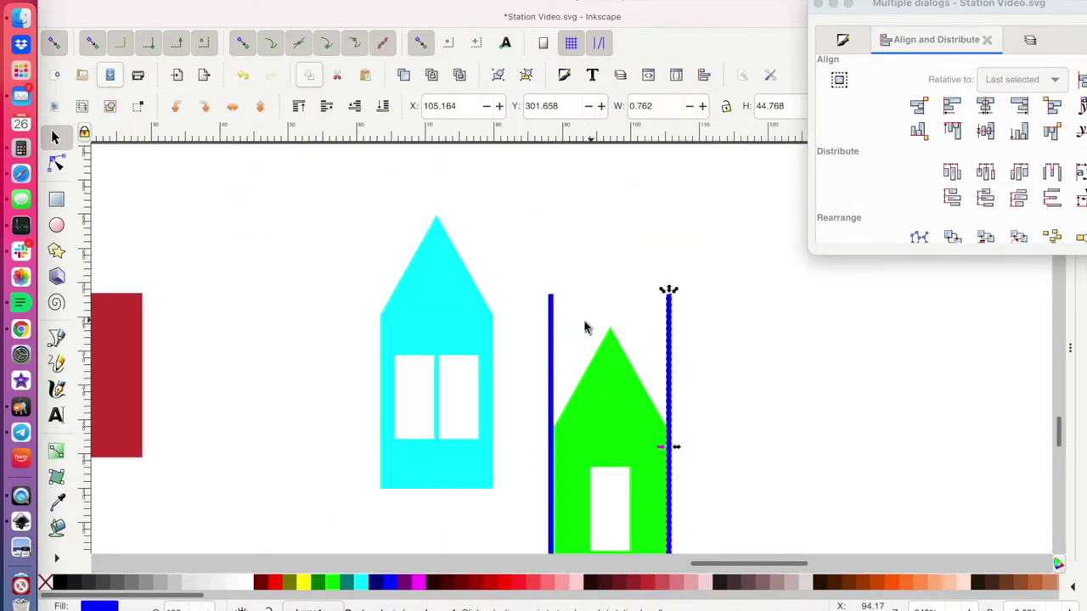
click(636, 427)
key(ctrl+slash)
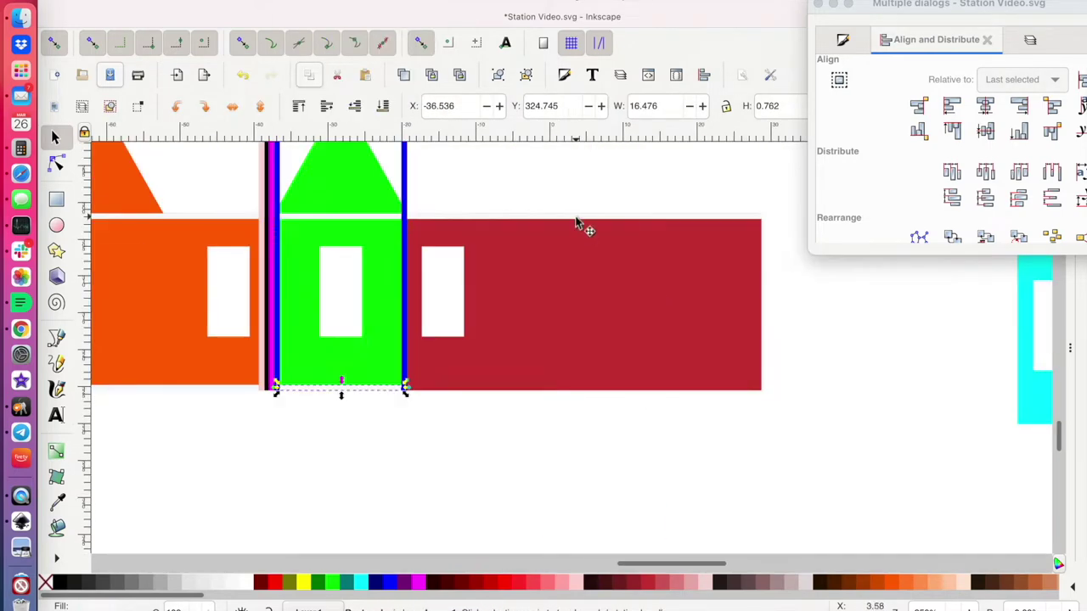
scroll(578, 223, down, 5)
scroll(473, 279, up, 5)
Add the text note 'Ticket Office Width: 16.48 mm' on the canvas.
key(m)
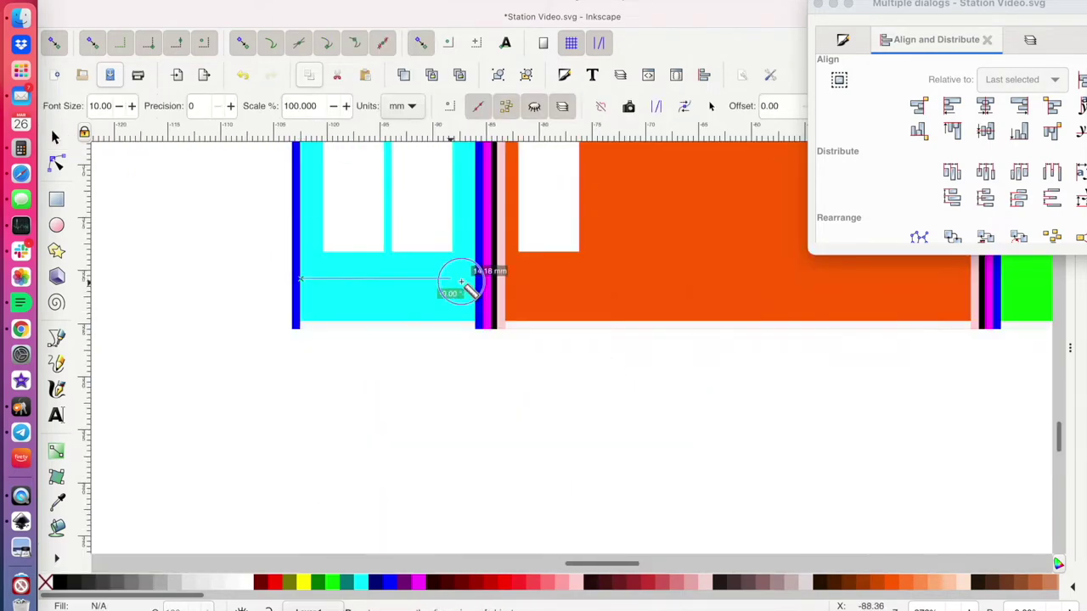
key(t)
click(342, 399)
text(Ticket Office Width: 16.48 mm)
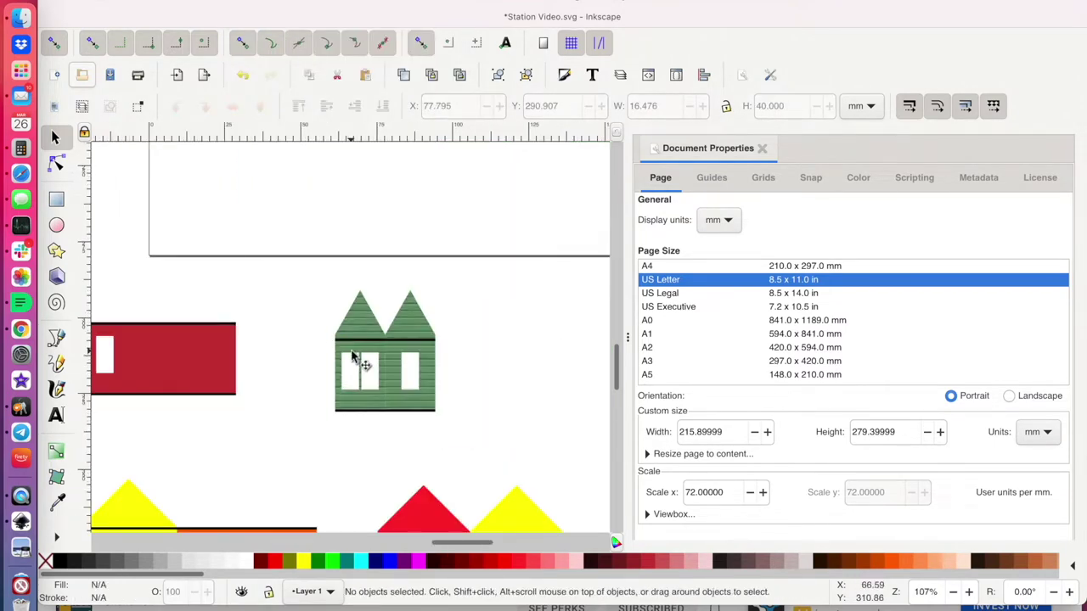
Paste the green siding rectangle over the red and yellow houses and lower it beneath them.
key(minus)
key(minus)
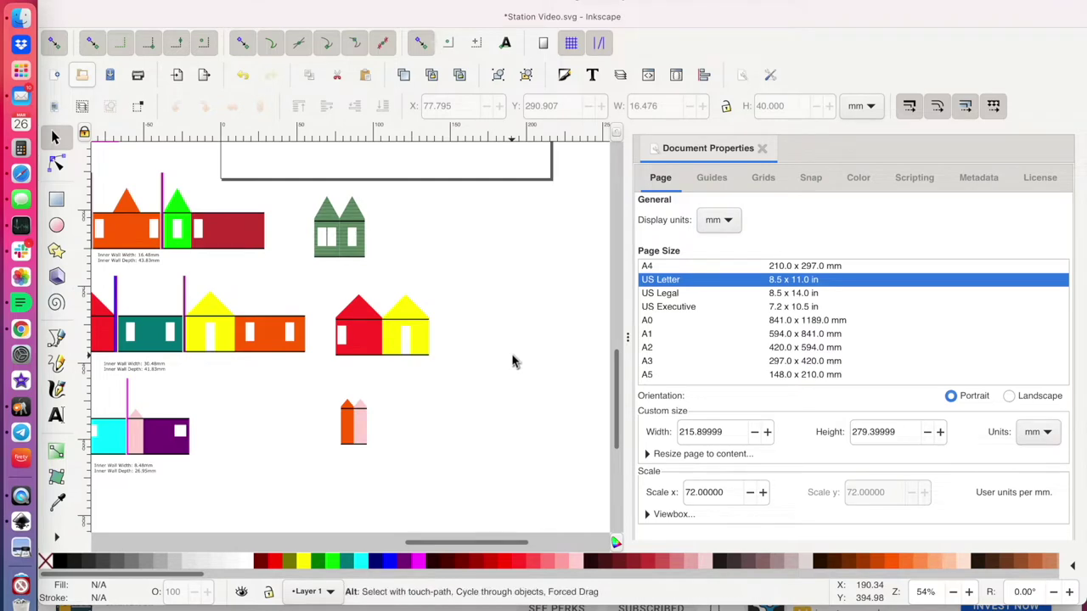
key(ctrl+v)
drag(468, 308, 563, 328)
scroll(393, 328, right, 2)
drag(459, 350, 264, 325)
scroll(265, 325, up, 2)
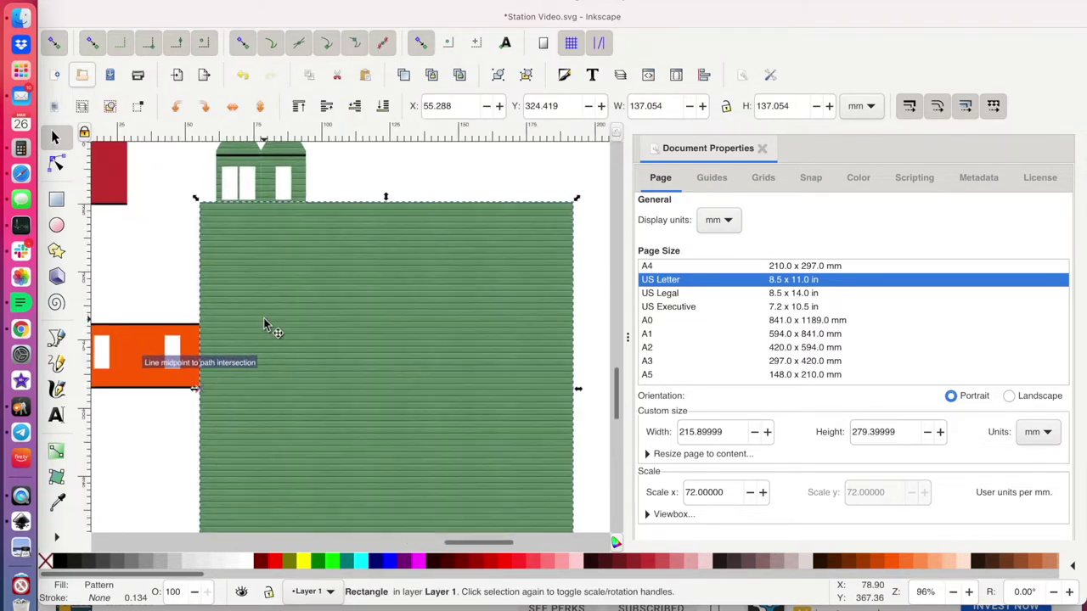
key(End)
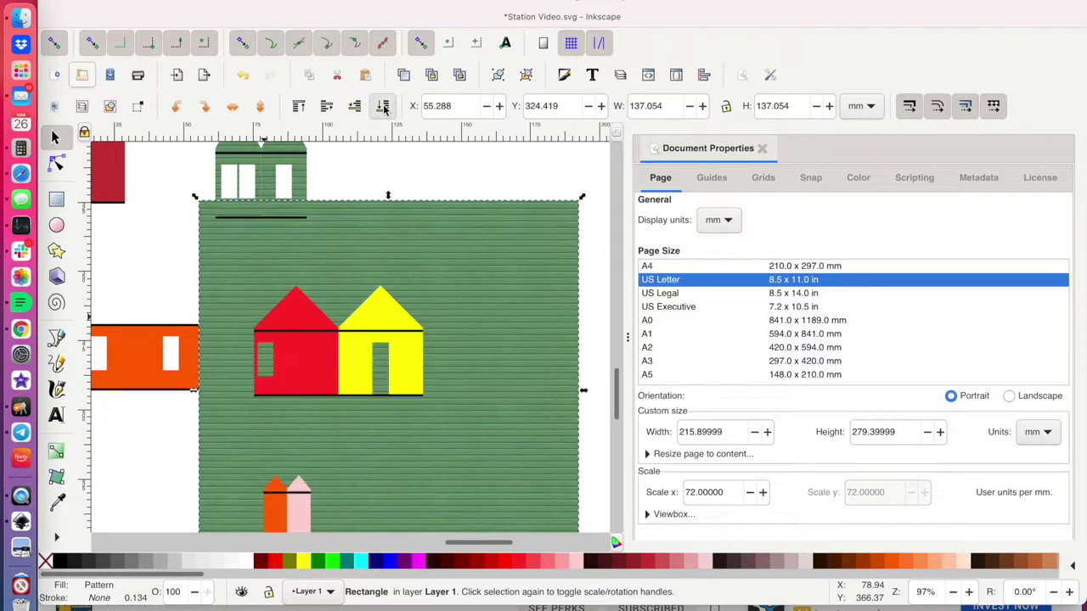
Clip the siding to the red house shape, then undo that clip.
shift+click(298, 318)
click(246, 2)
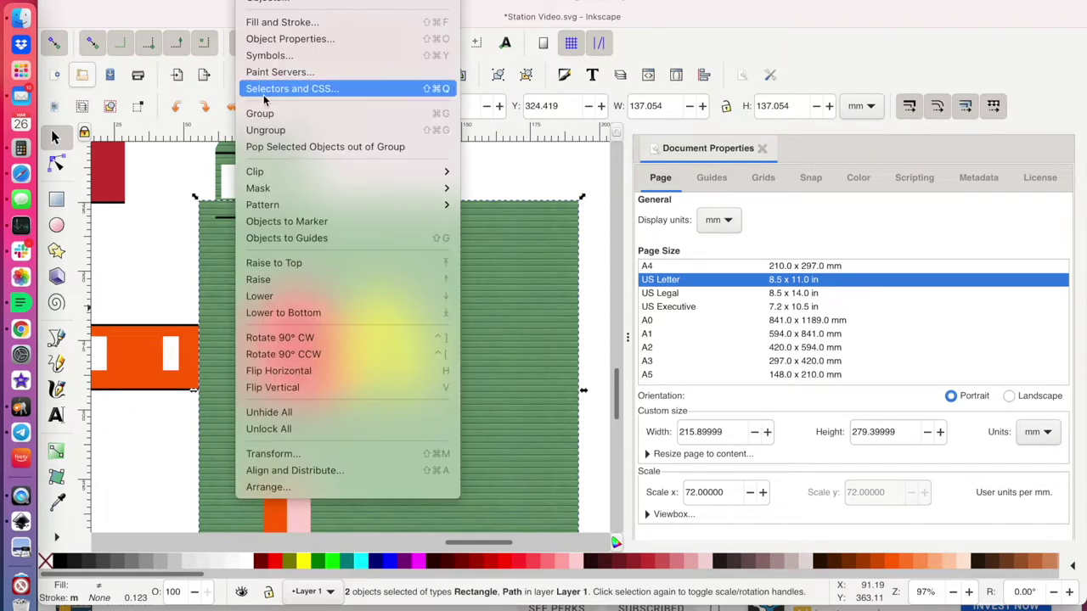
mouse_move(255, 170)
click(484, 170)
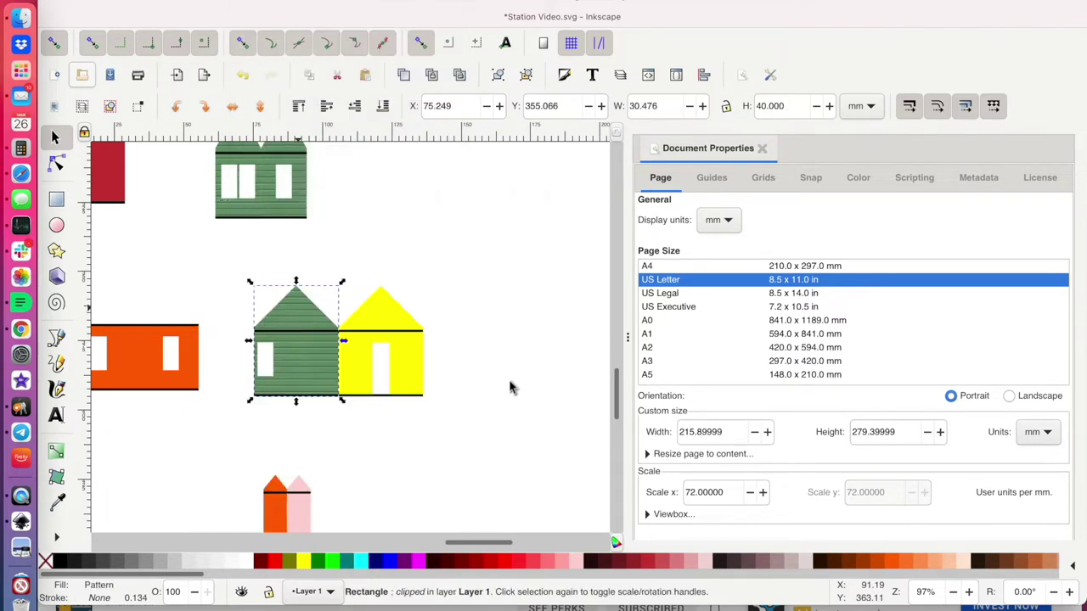
key(ctrl+z)
Nudge the siding slightly up and clip it to the yellow house shape.
ctrl+scroll(468, 413, up, 2)
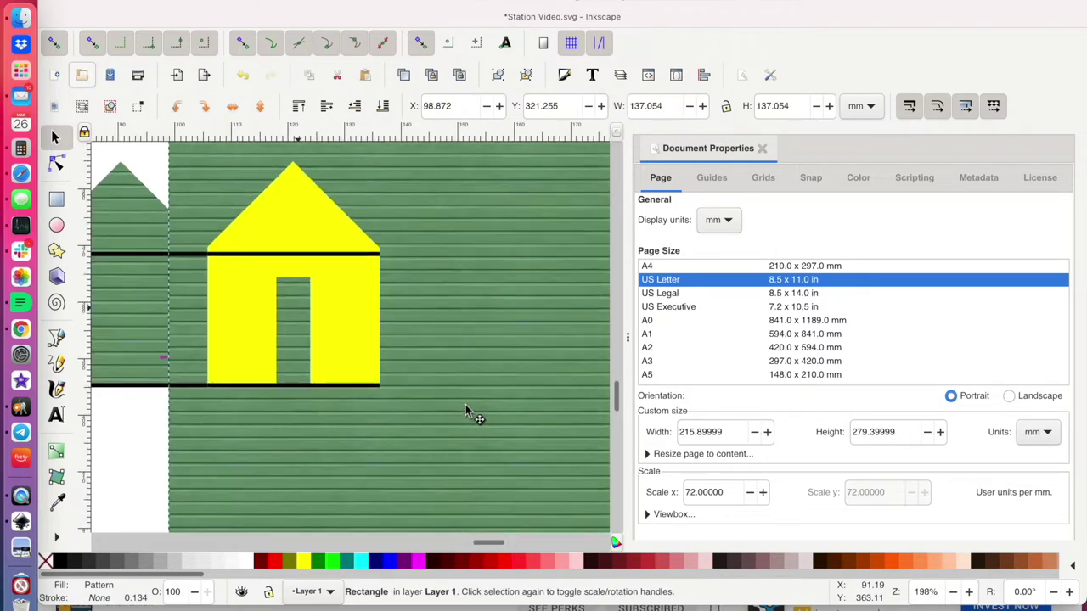
click(461, 367)
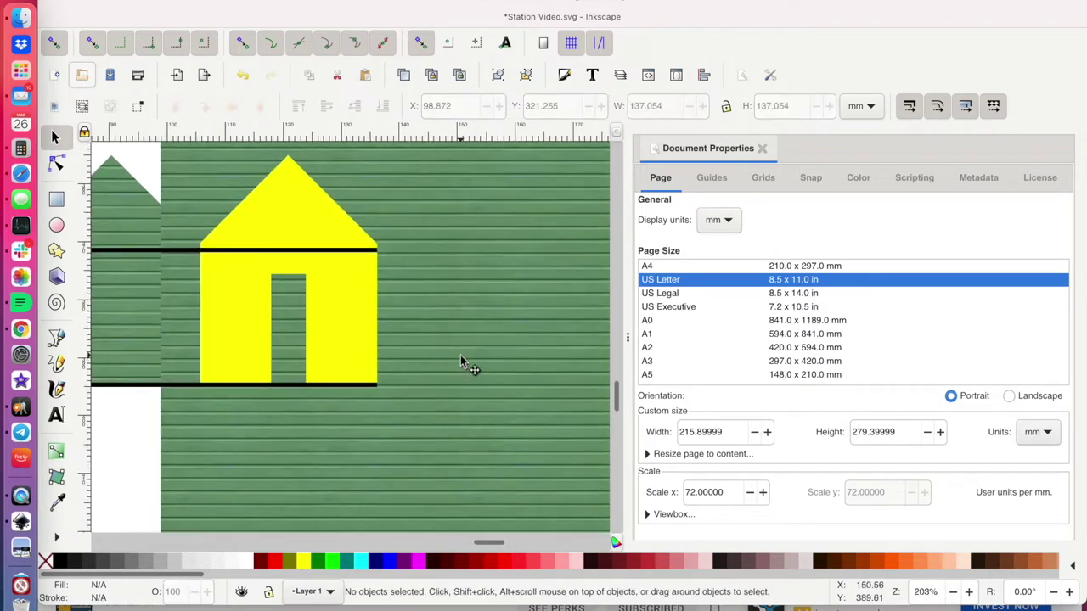
drag(342, 478, 340, 468)
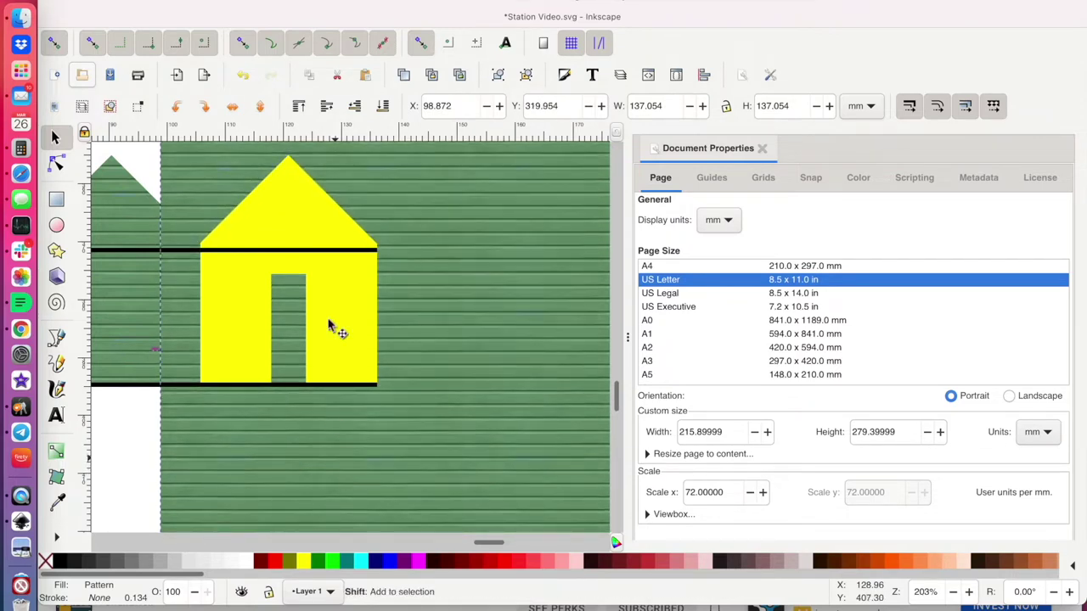
shift+click(306, 234)
mouse_move(255, 170)
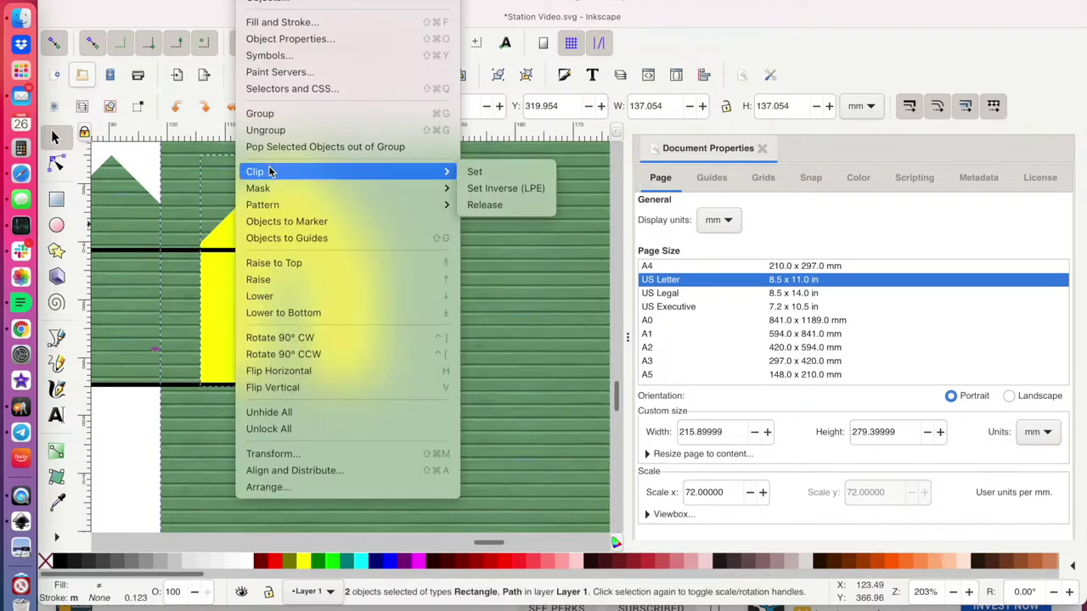
click(476, 171)
click(451, 336)
Select the small green siding strip and paste a copy beside the two-gabled house pieces.
key(5)
scroll(371, 324, down, 10)
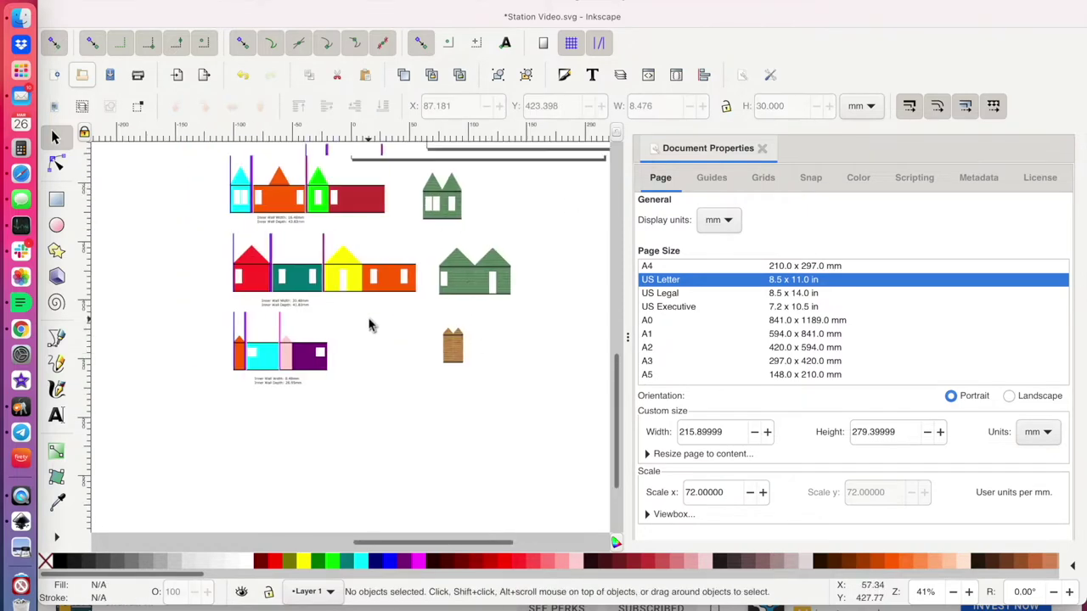
click(378, 455)
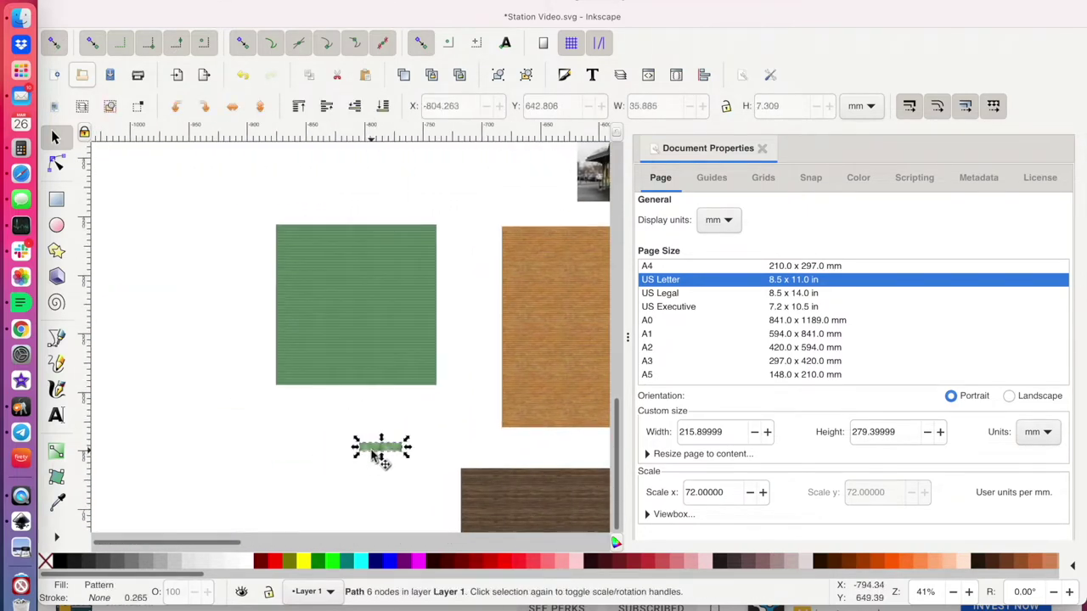
scroll(372, 456, right, 10)
scroll(376, 456, right, 10)
scroll(376, 456, up, 5)
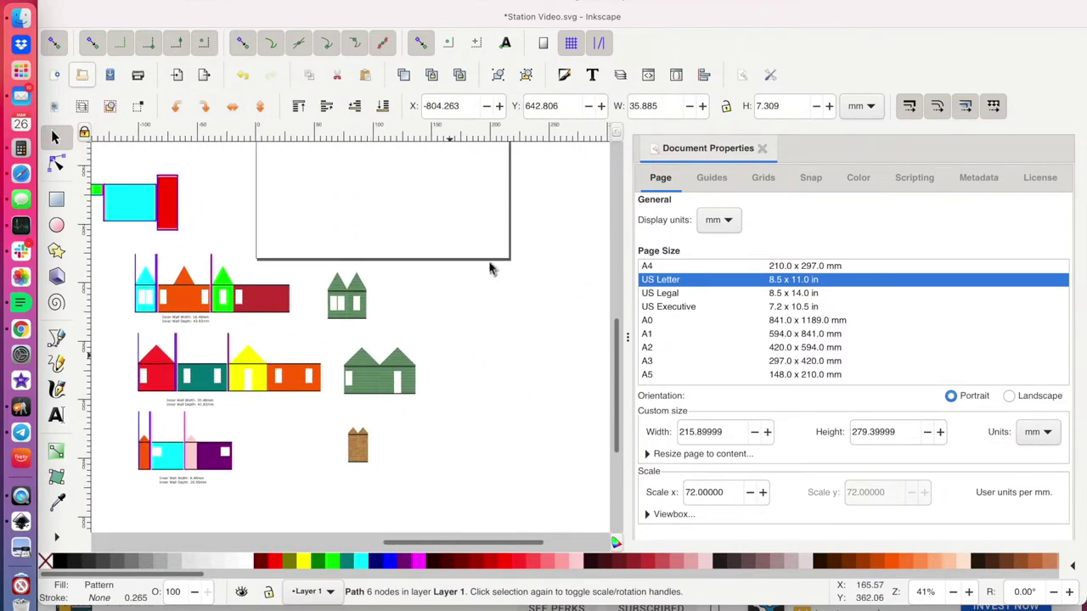
key(ctrl+v)
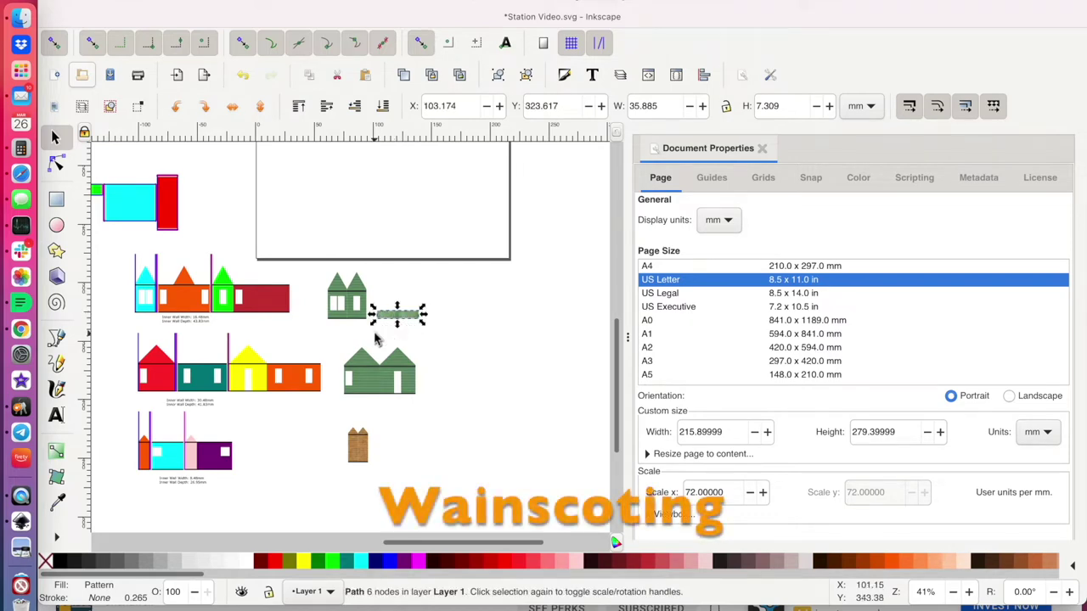
scroll(378, 338, up, 4)
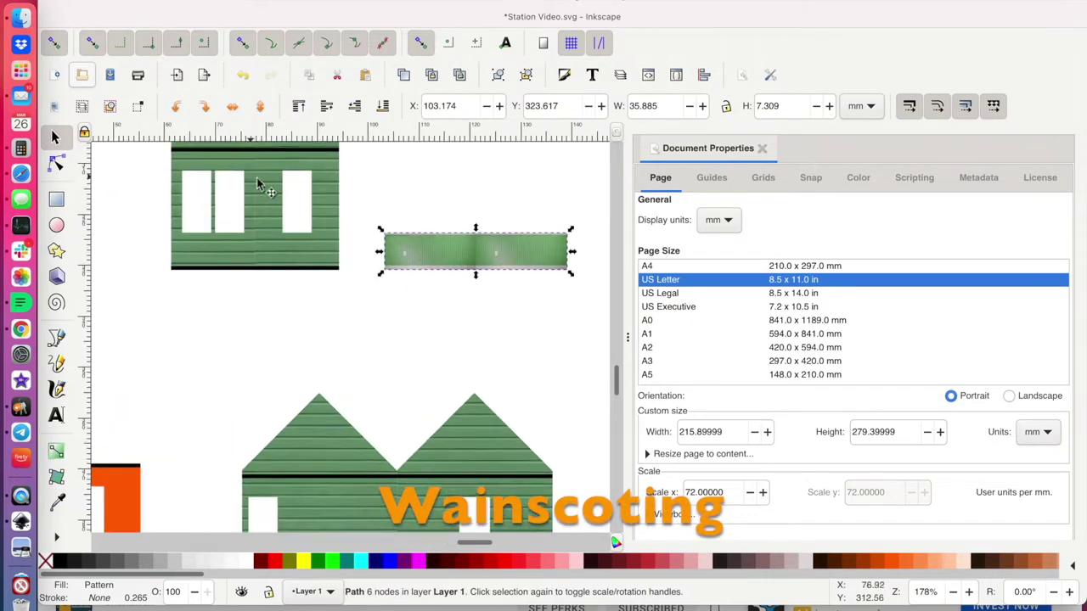
scroll(259, 186, up, 2)
scroll(259, 185, left, 2)
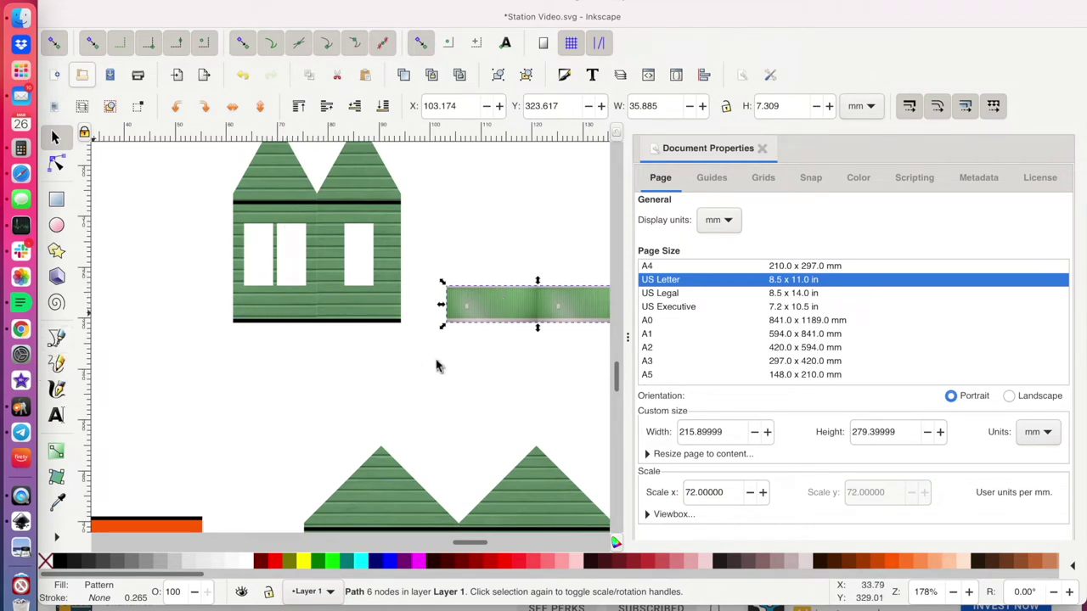
Draw a rectangle, widen it, place it beside the purple block and fill it red.
click(57, 199)
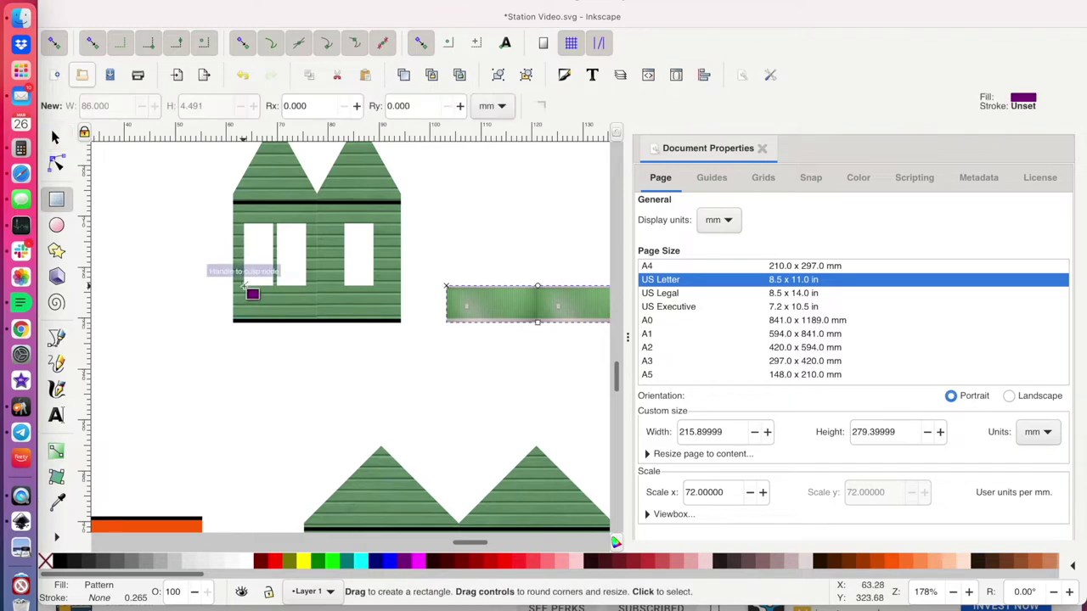
drag(244, 286, 315, 322)
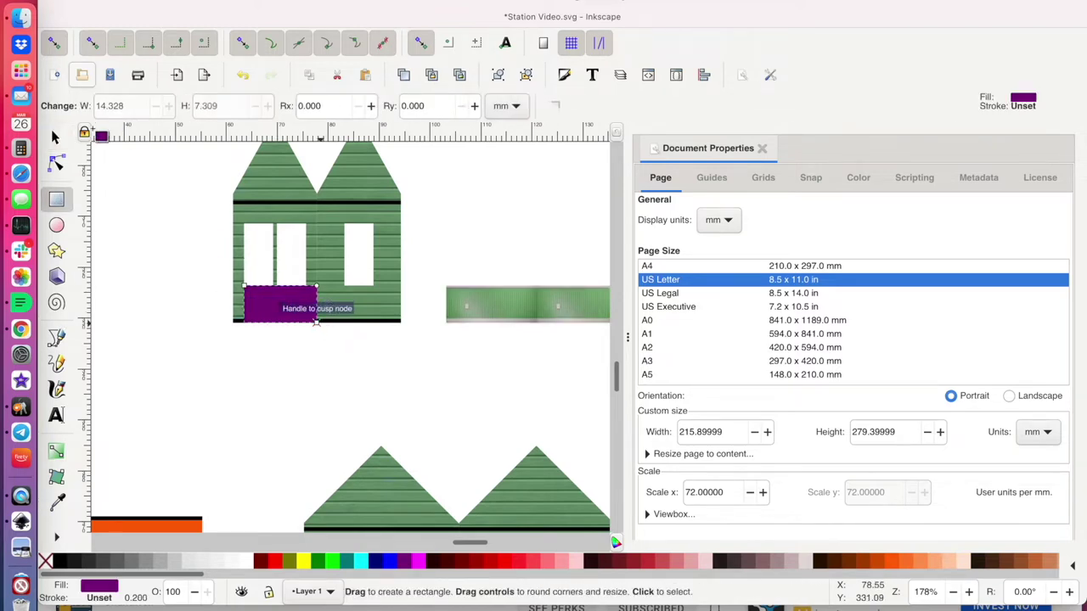
key(s)
scroll(255, 263, up, 3)
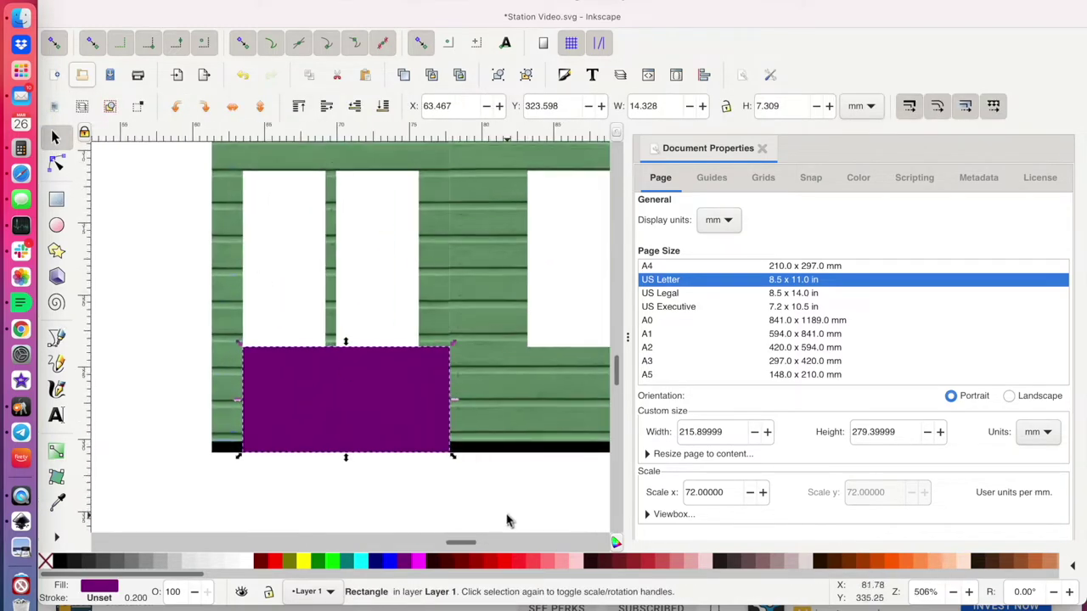
drag(239, 411, 212, 406)
scroll(213, 406, down, 2)
drag(243, 318, 486, 312)
click(275, 561)
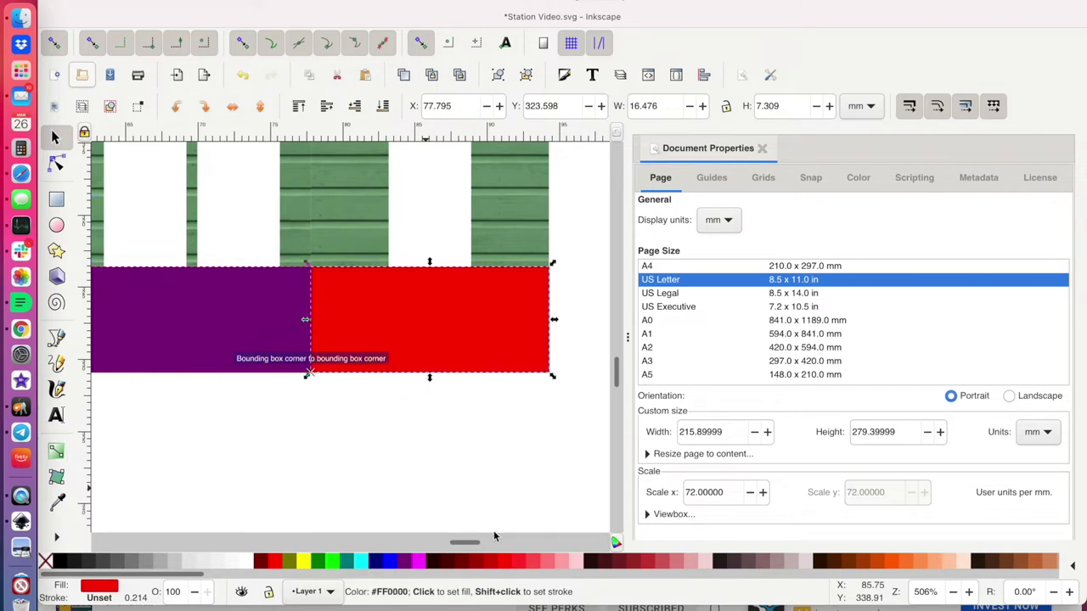
click(401, 463)
Paste a siding strip against the purple block and clip it to that block.
scroll(400, 461, down, 2)
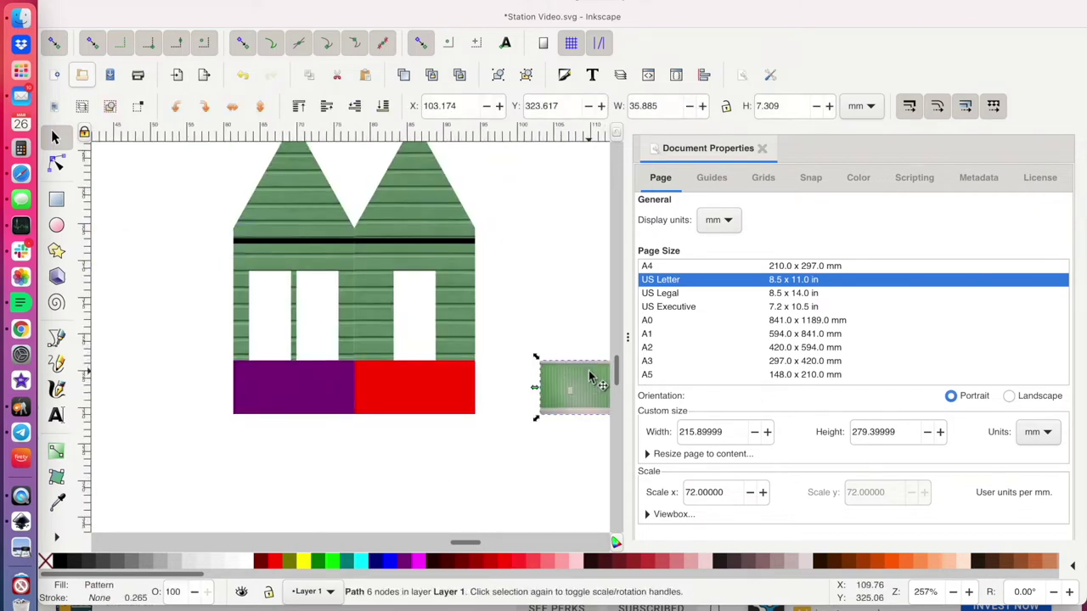
key(alt)
drag(592, 377, 581, 377)
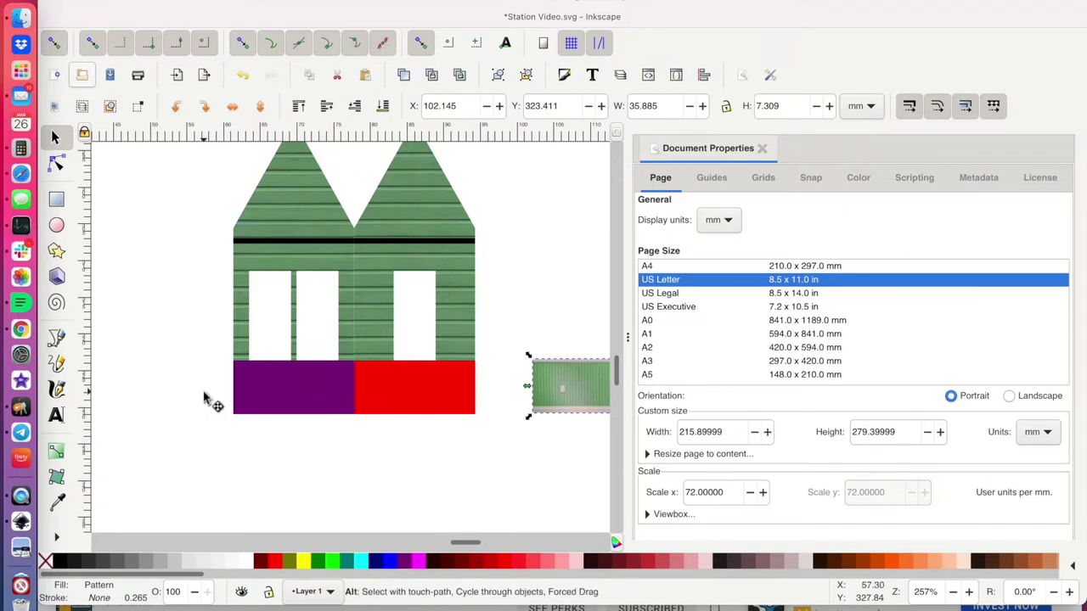
key(ctrl+v)
drag(168, 389, 201, 390)
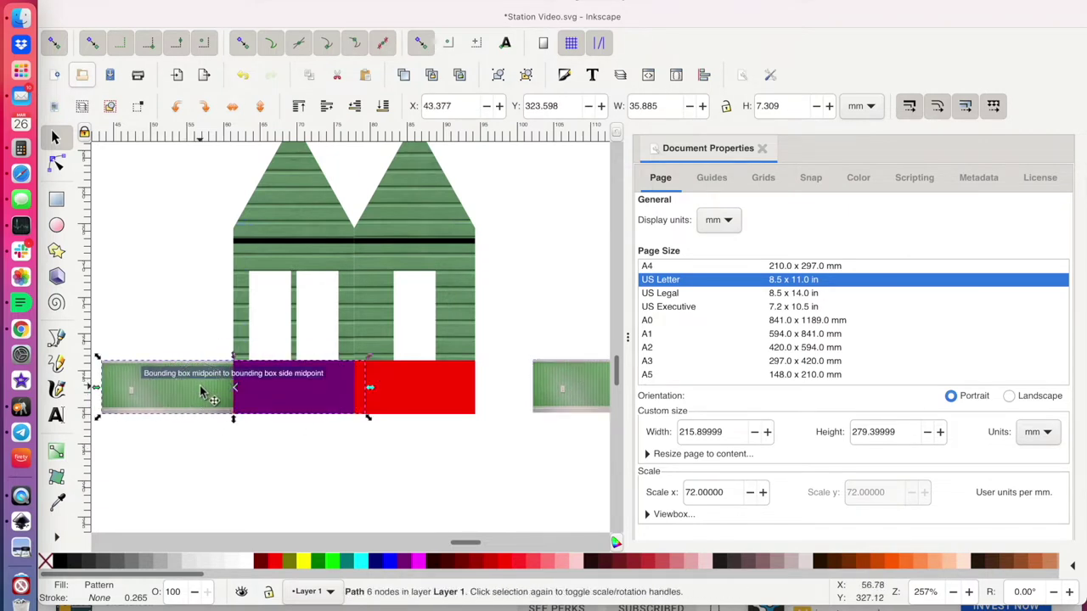
shift+click(307, 400)
click(255, 0)
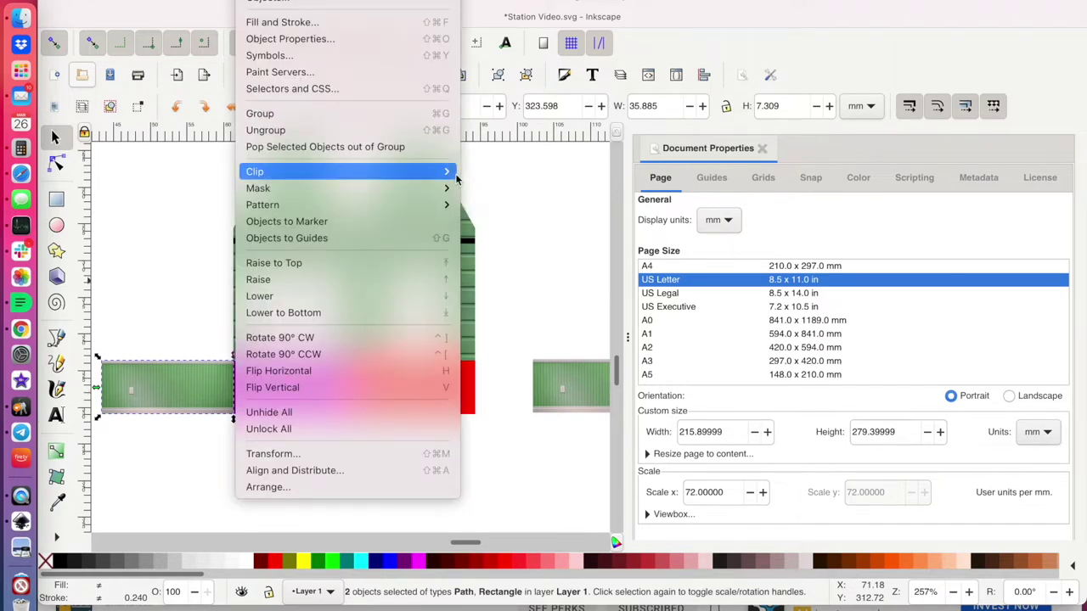
click(489, 172)
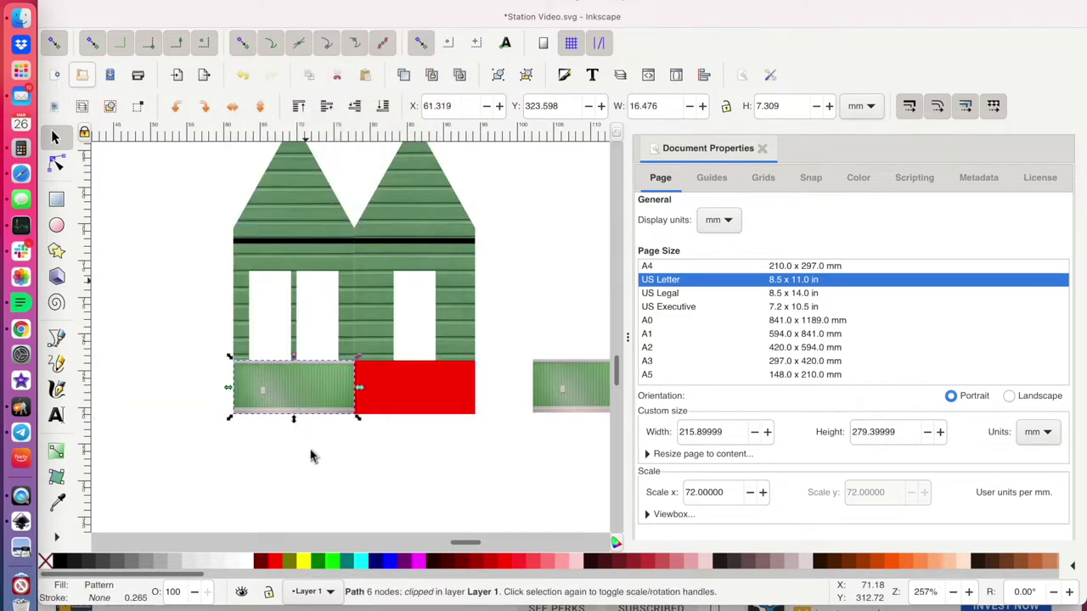
click(360, 493)
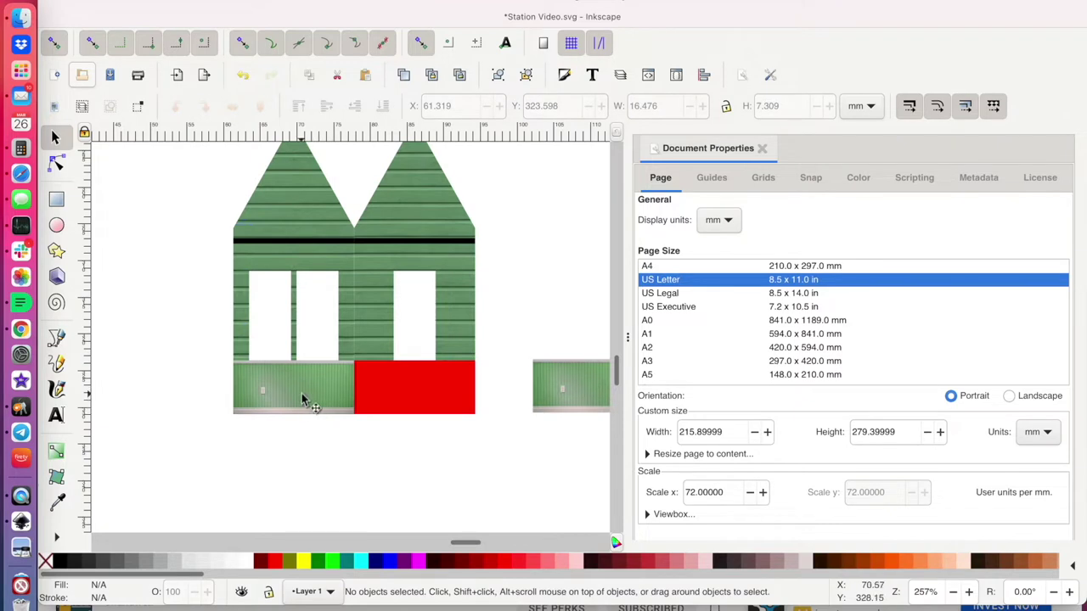
Move the spare siding strip over the red block and select both together.
click(592, 395)
drag(593, 395, 379, 393)
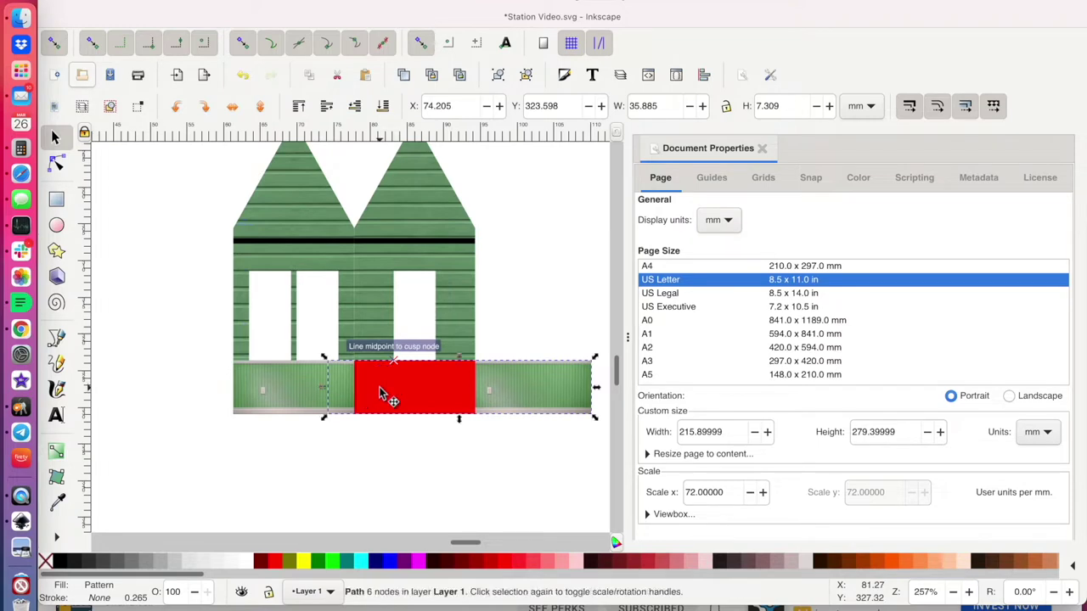
shift+click(436, 396)
click(259, 2)
mouse_move(409, 181)
key(Escape)
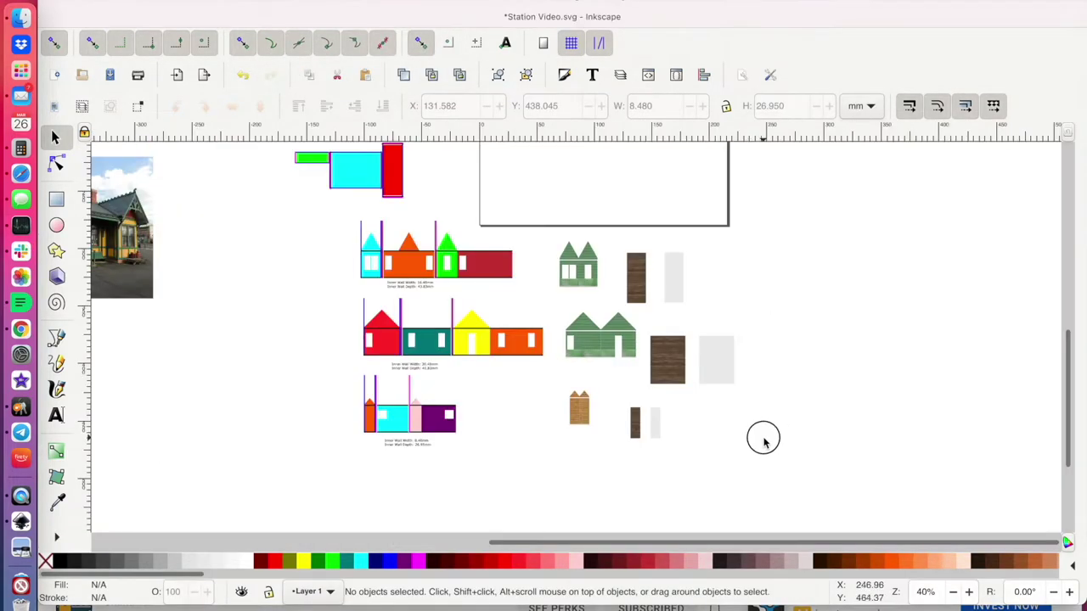
Cut the 31 wall pieces and paste them onto the page.
drag(743, 235, 555, 501)
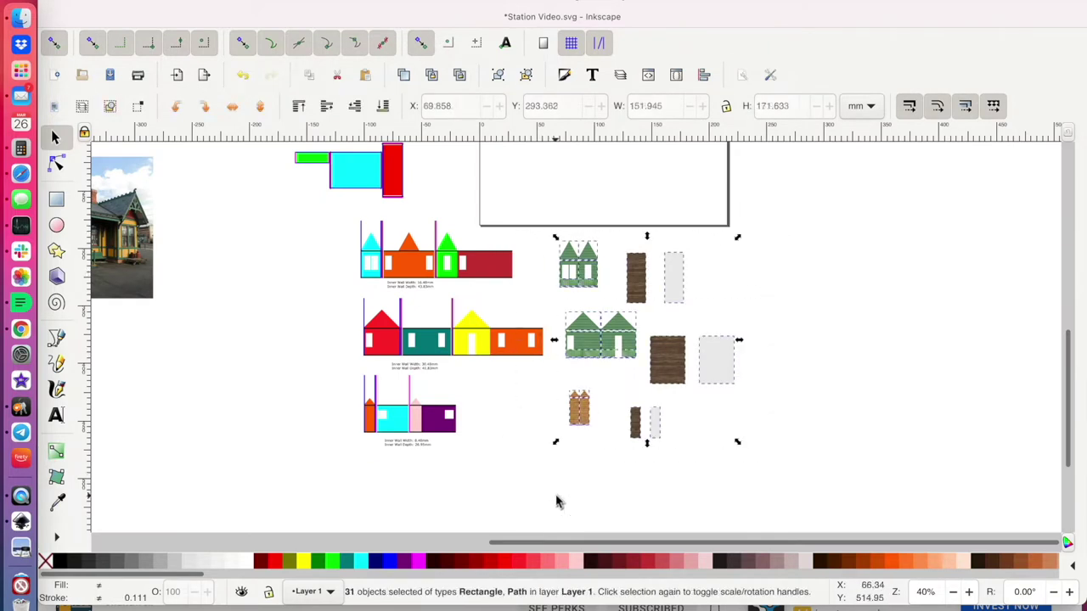
scroll(527, 358, up, 3)
scroll(519, 357, up, 9)
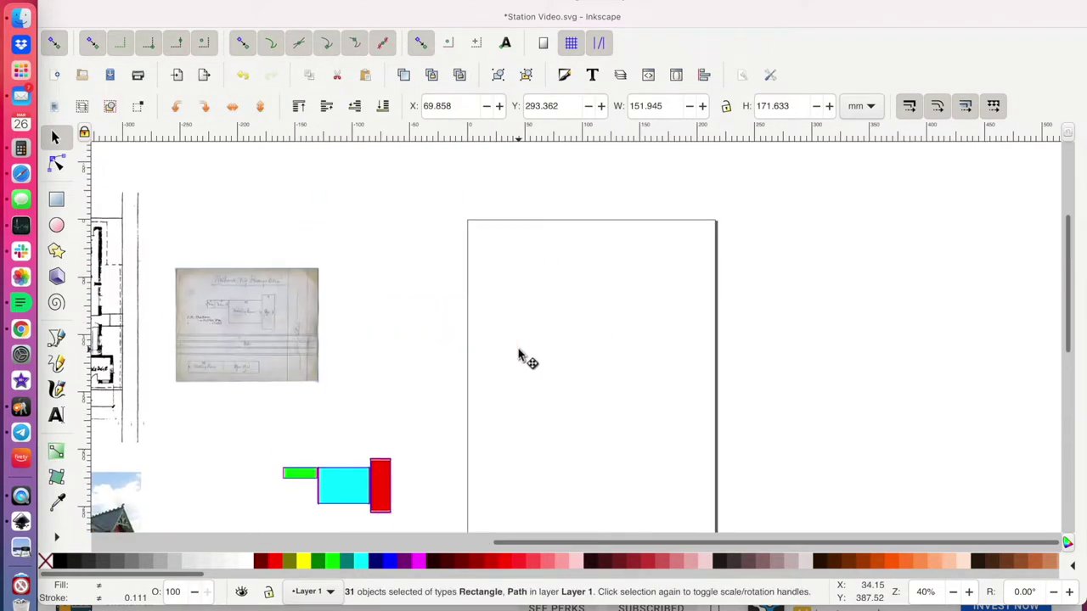
click(533, 332)
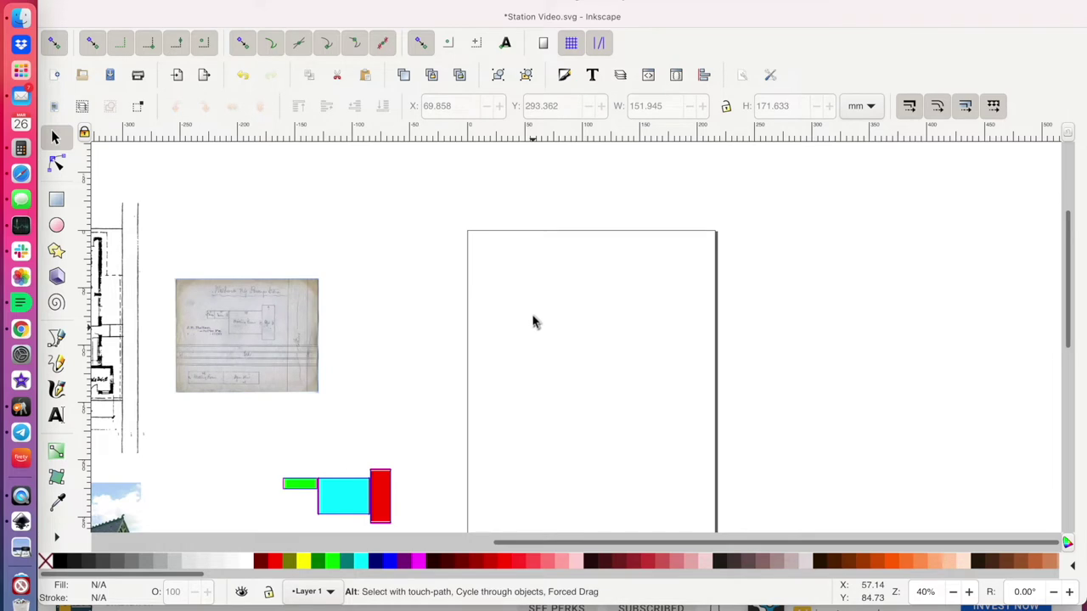
key(ctrl+v)
drag(458, 274, 527, 289)
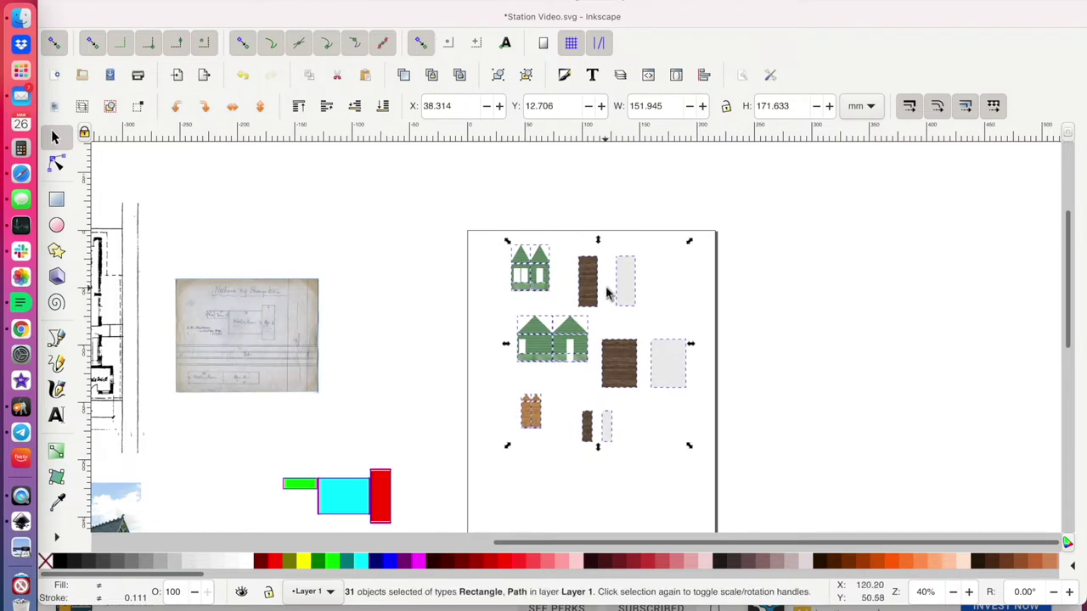
drag(641, 281, 660, 293)
click(679, 284)
Place the green siding piece on the house, group the house and shift it right.
drag(584, 293, 624, 289)
click(538, 270)
drag(539, 270, 529, 310)
click(563, 246)
key(ctrl+g)
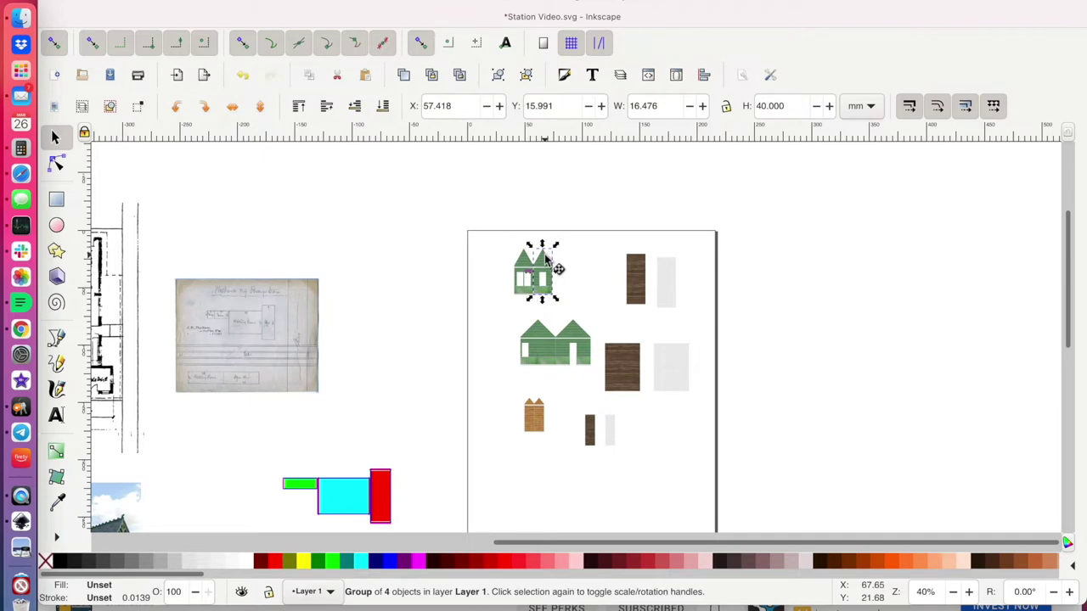
drag(558, 246, 605, 260)
Group the tower house, then split the double house into two separately grouped houses.
drag(542, 310, 542, 310)
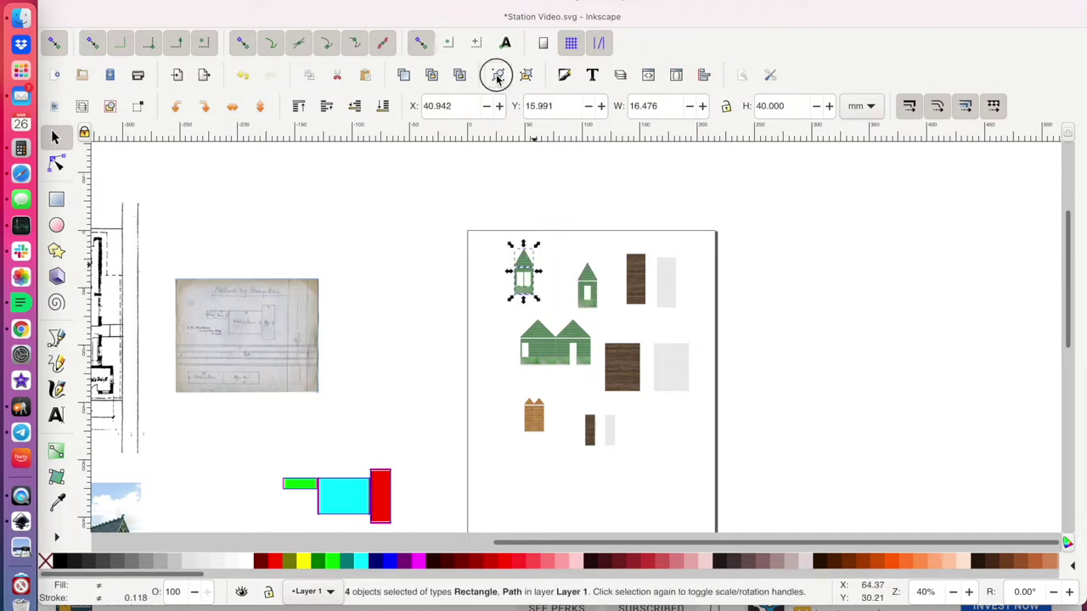
click(497, 74)
drag(524, 256, 548, 269)
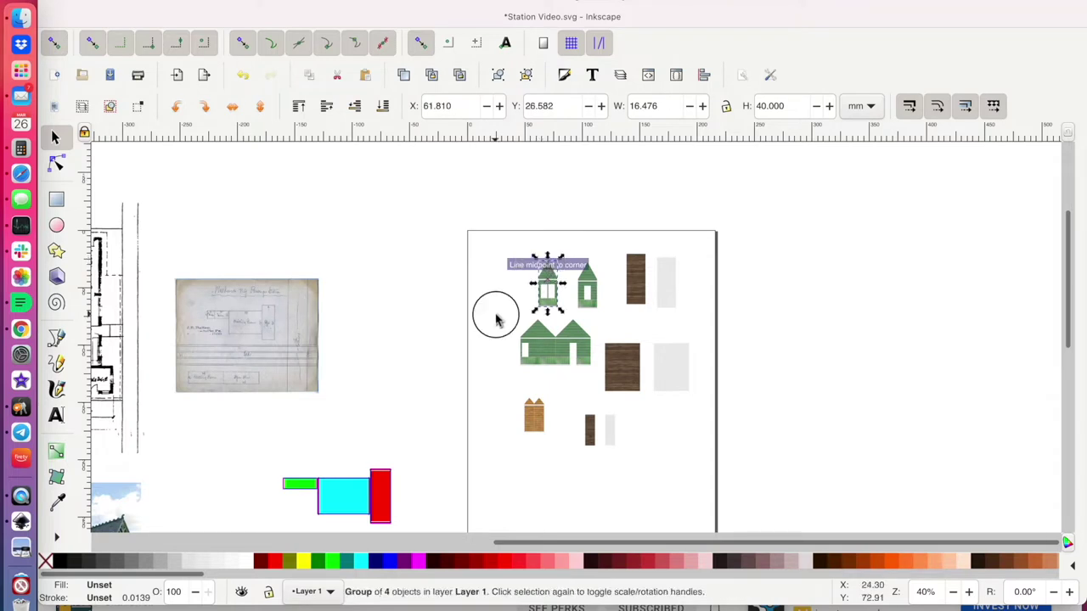
drag(494, 312, 563, 381)
click(497, 75)
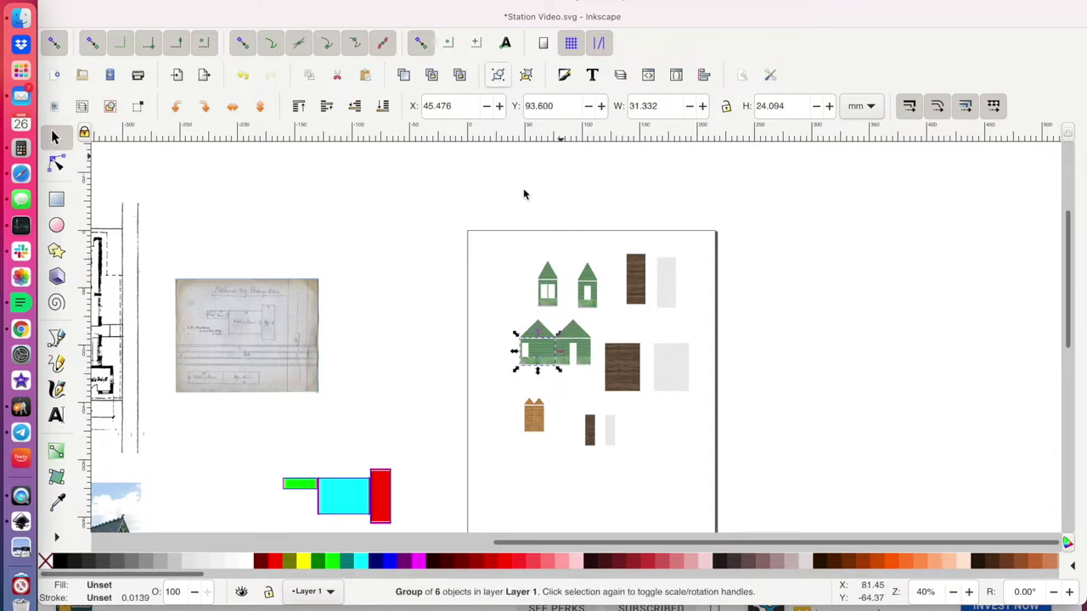
drag(543, 339, 520, 334)
drag(599, 321, 546, 376)
click(499, 76)
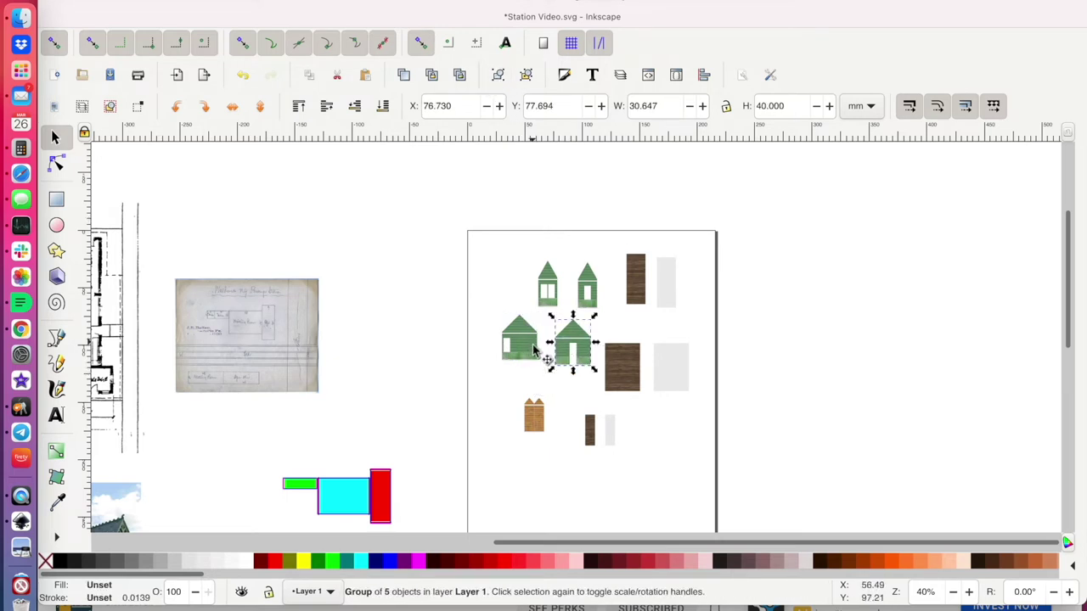
click(475, 275)
Switch the toolbar measurement units to inches.
scroll(451, 262, up, 4)
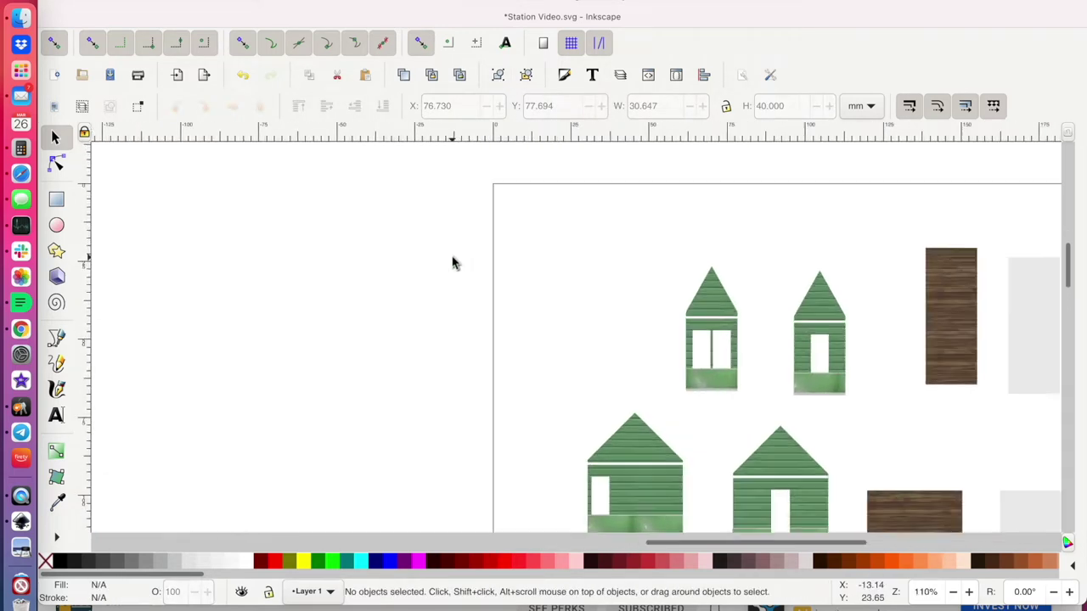
click(870, 108)
click(859, 166)
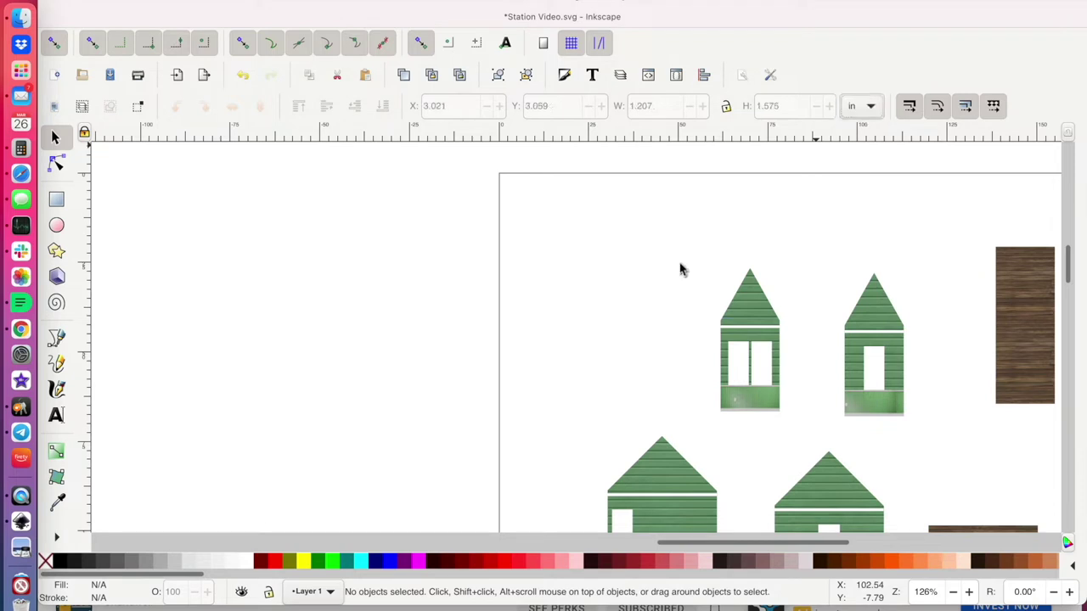
Draw a rectangle and size it to 1 × 1 in.
click(56, 199)
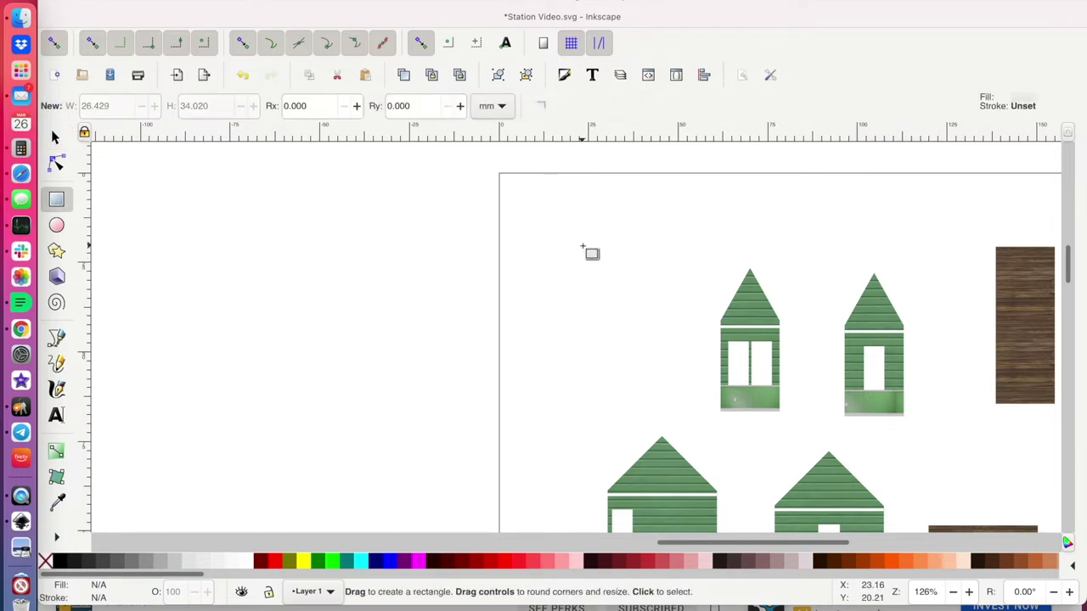
scroll(591, 253, down, 1)
mouse_move(540, 211)
mouse_down()
mouse_move(622, 283)
mouse_move(663, 336)
mouse_up()
click(520, 109)
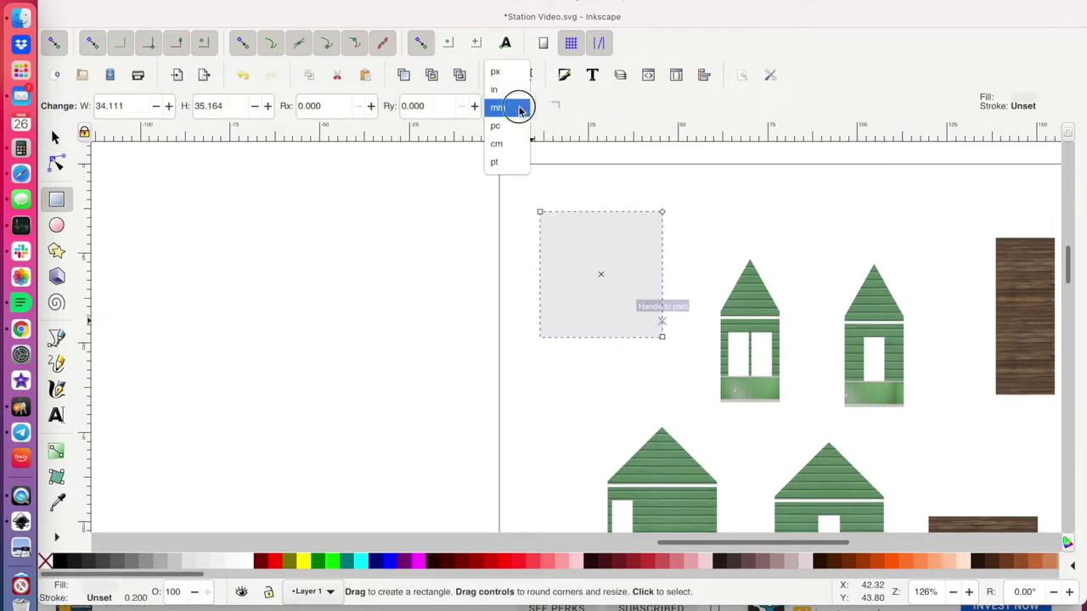
click(495, 89)
key(s)
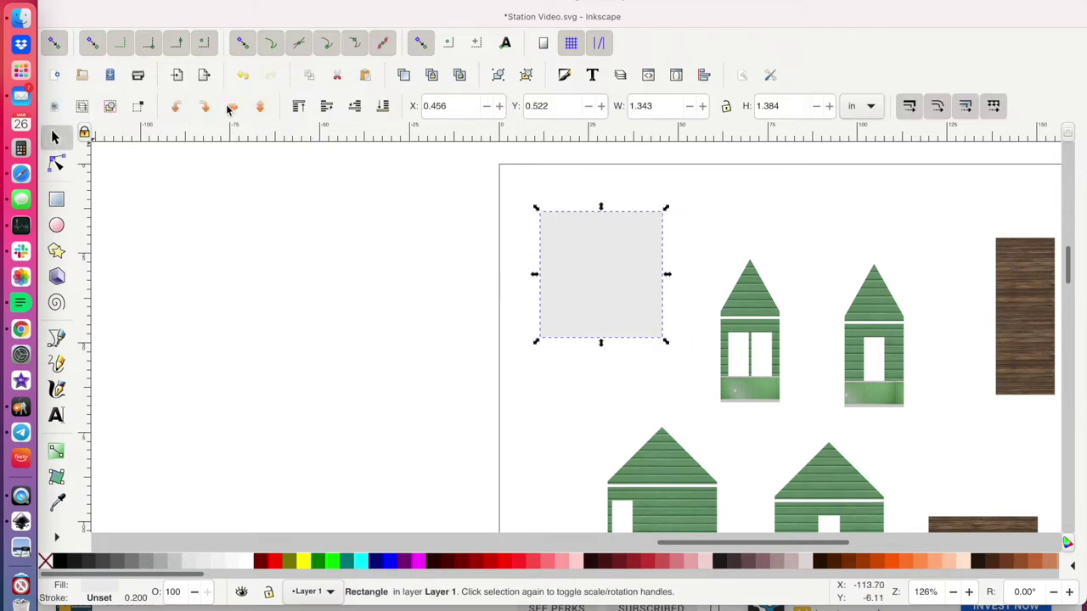
double_click(651, 105)
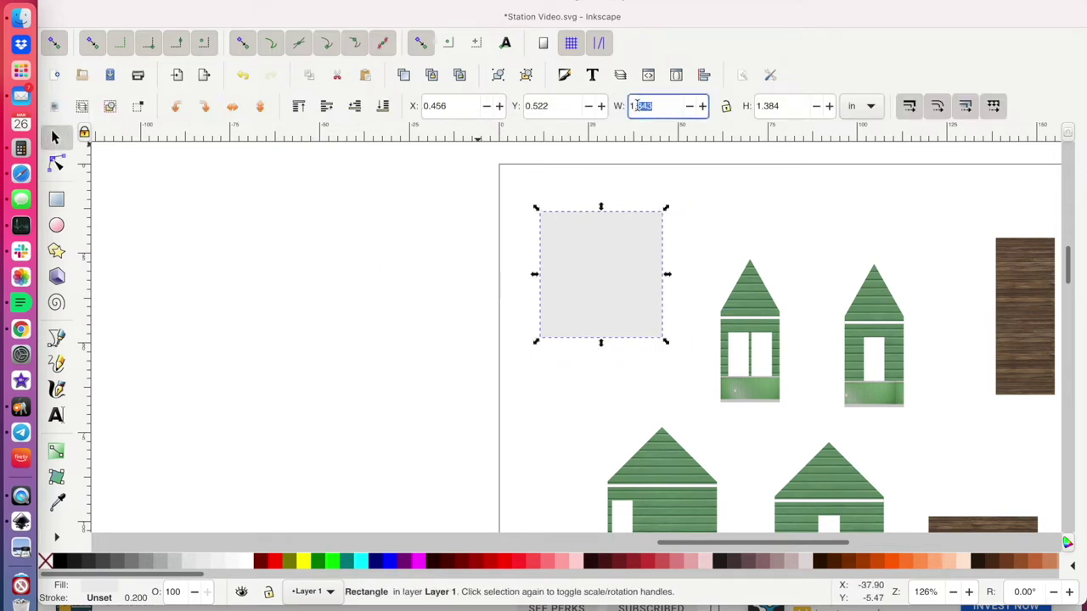
text(1)
key(Tab)
key(Return)
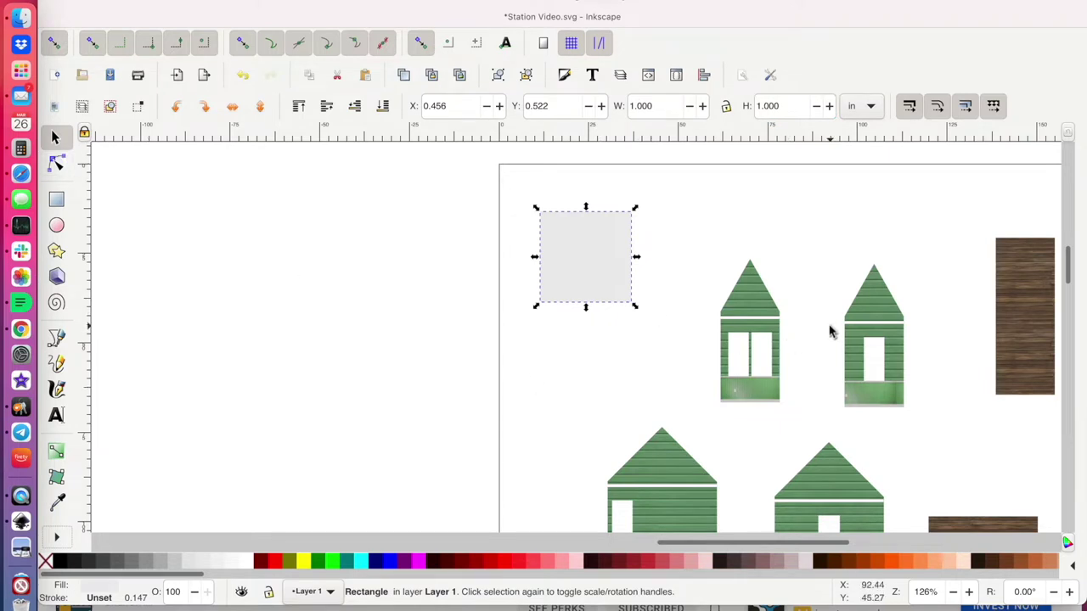
Shift the square slightly right and down and fill it with 40% Gray.
scroll(240, 322, right, 3)
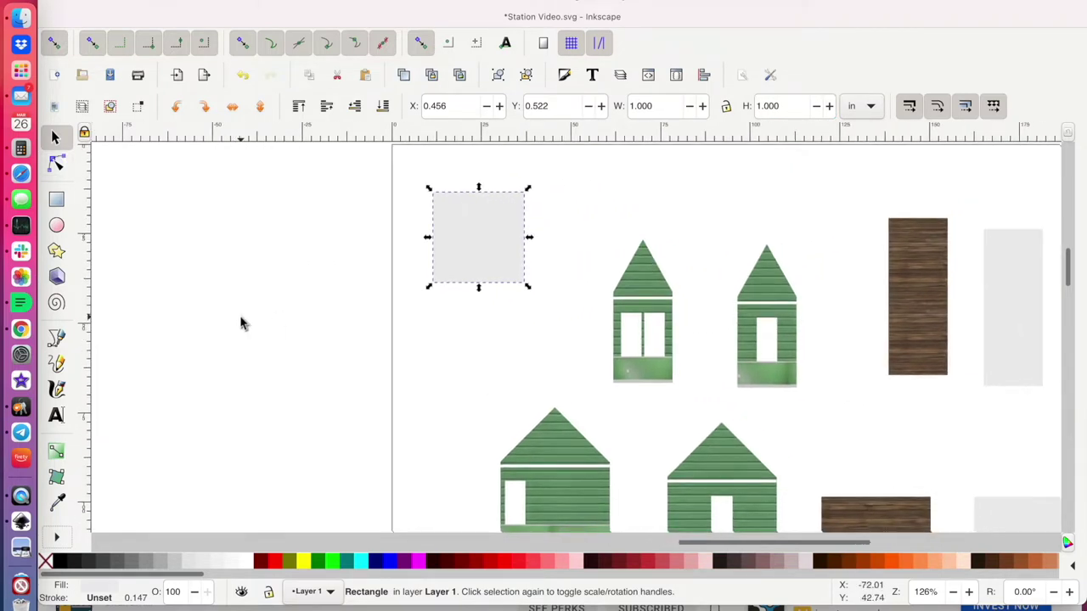
drag(490, 247, 508, 251)
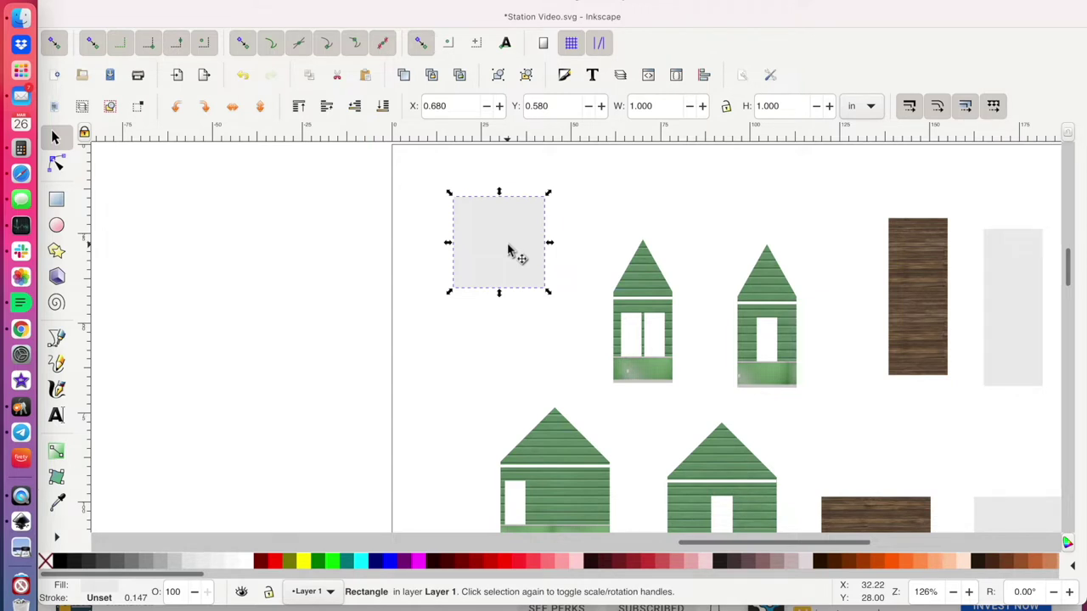
click(149, 561)
Line up the two green tower houses and the bottom-left green house in a top row.
click(522, 370)
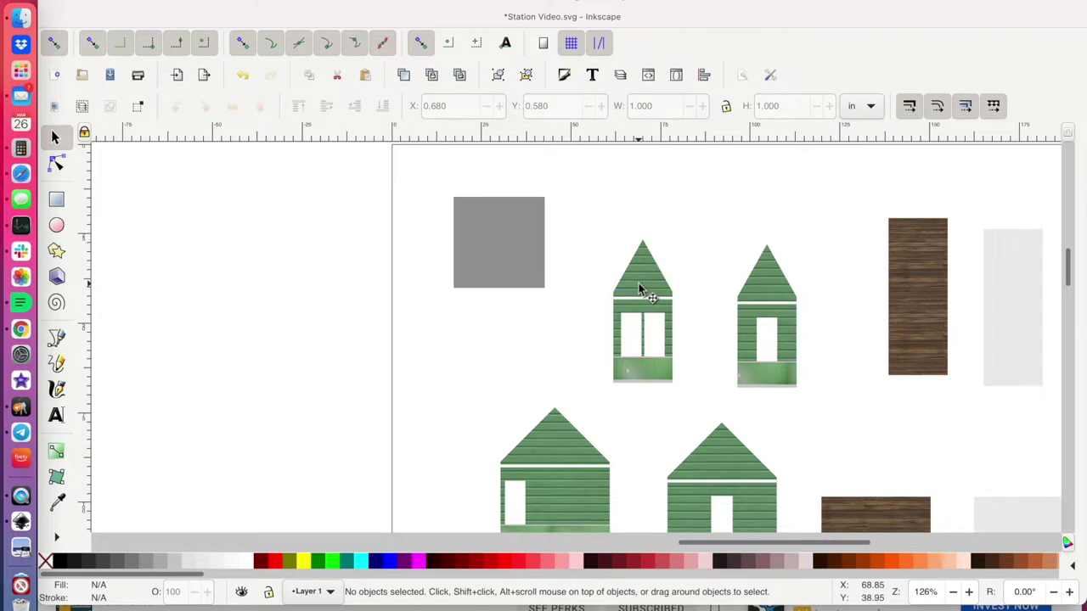
click(641, 285)
drag(638, 304, 624, 291)
click(766, 286)
drag(791, 331, 752, 309)
drag(930, 318, 951, 416)
click(567, 510)
drag(573, 510, 841, 315)
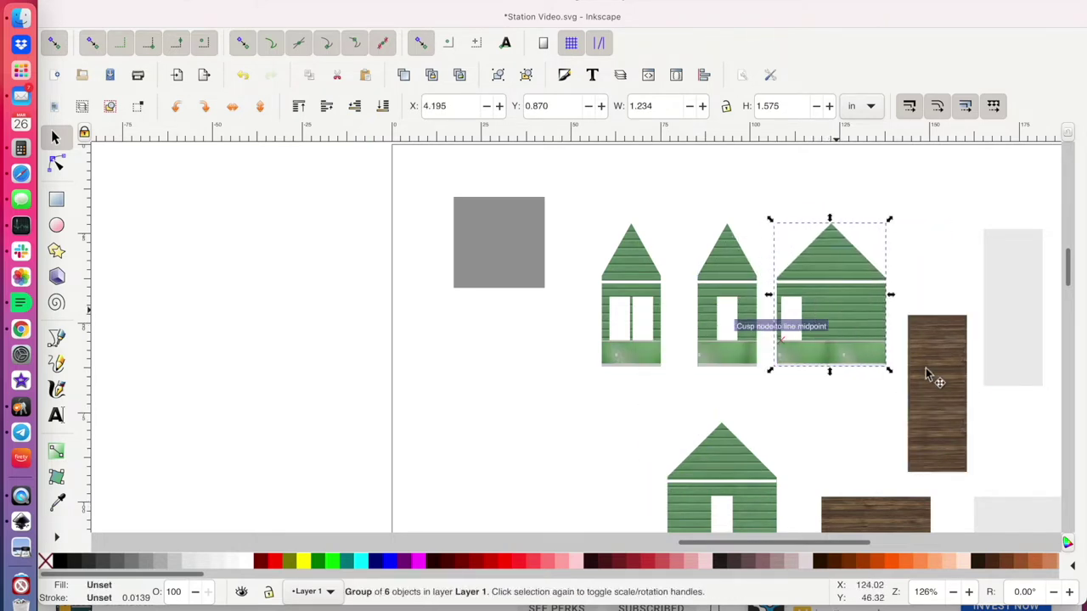
Move the brown wood and light grey rectangles left, beneath the houses.
click(935, 377)
drag(935, 375, 512, 450)
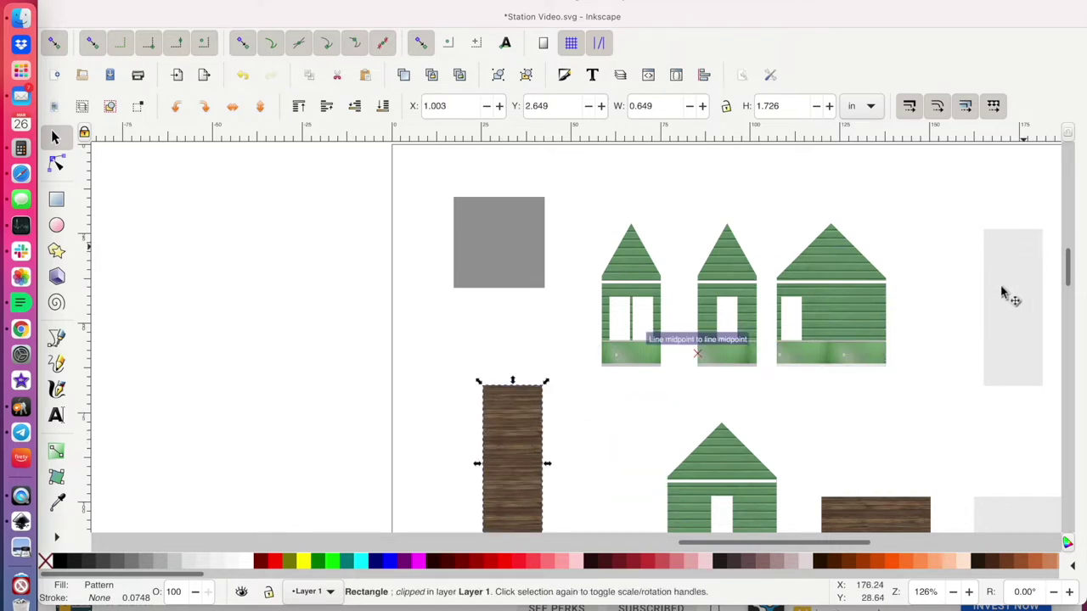
click(1005, 297)
drag(1005, 298, 585, 463)
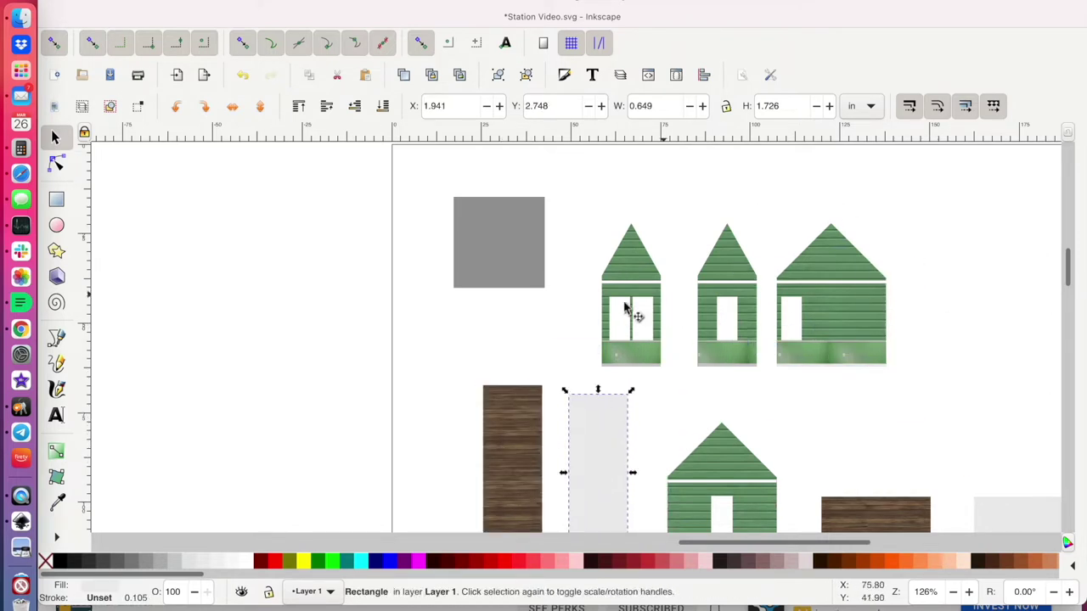
scroll(913, 421, down, 3)
scroll(867, 357, right, 1)
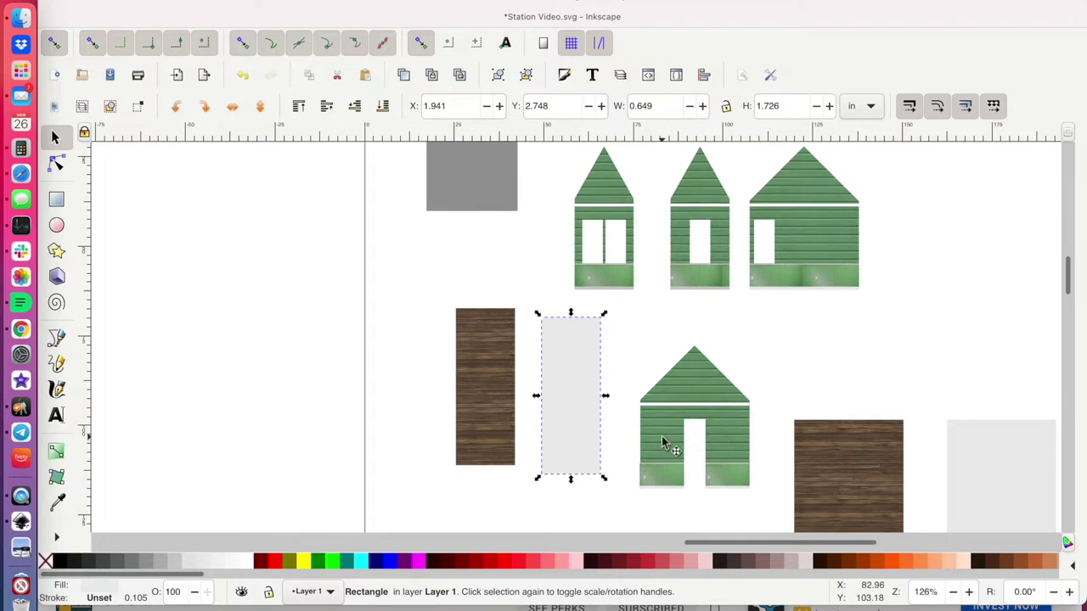
Put the small green house at the top row's end and line up the brown and grey panels.
drag(662, 440, 917, 234)
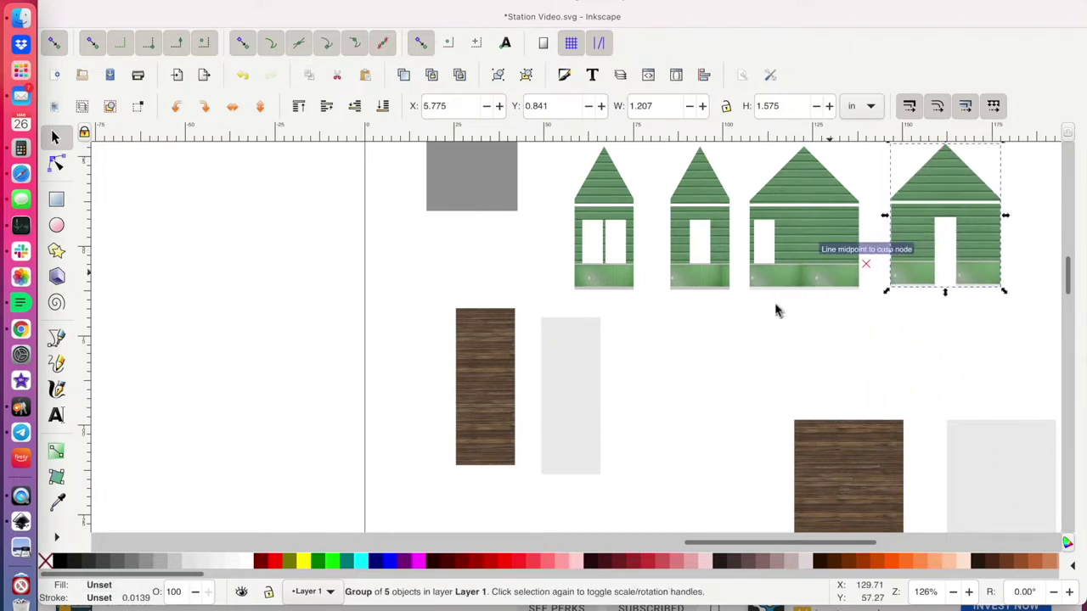
drag(839, 475, 689, 376)
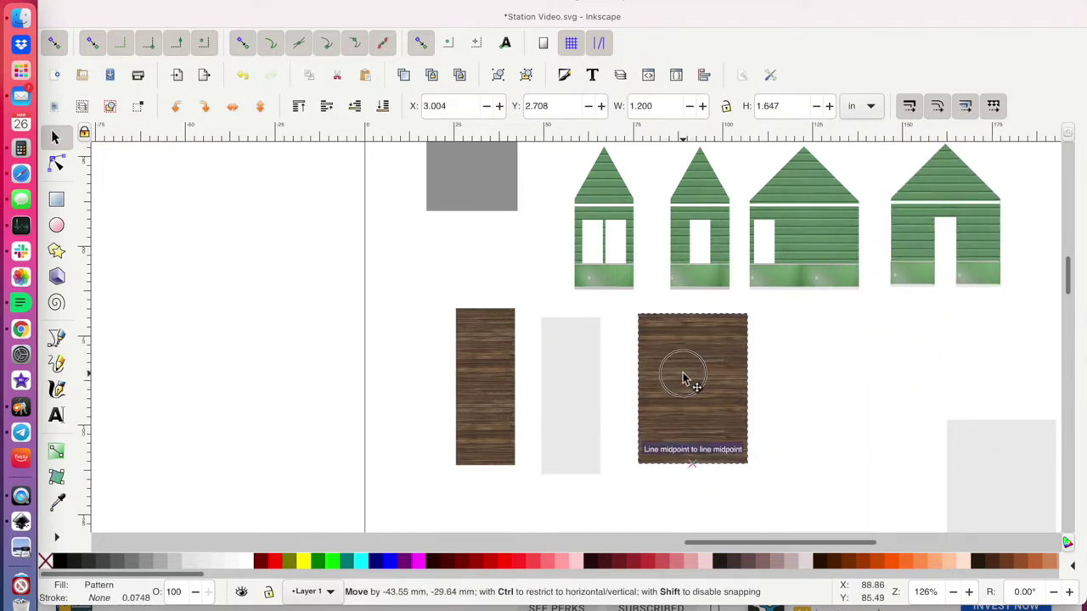
click(1011, 497)
key(r)
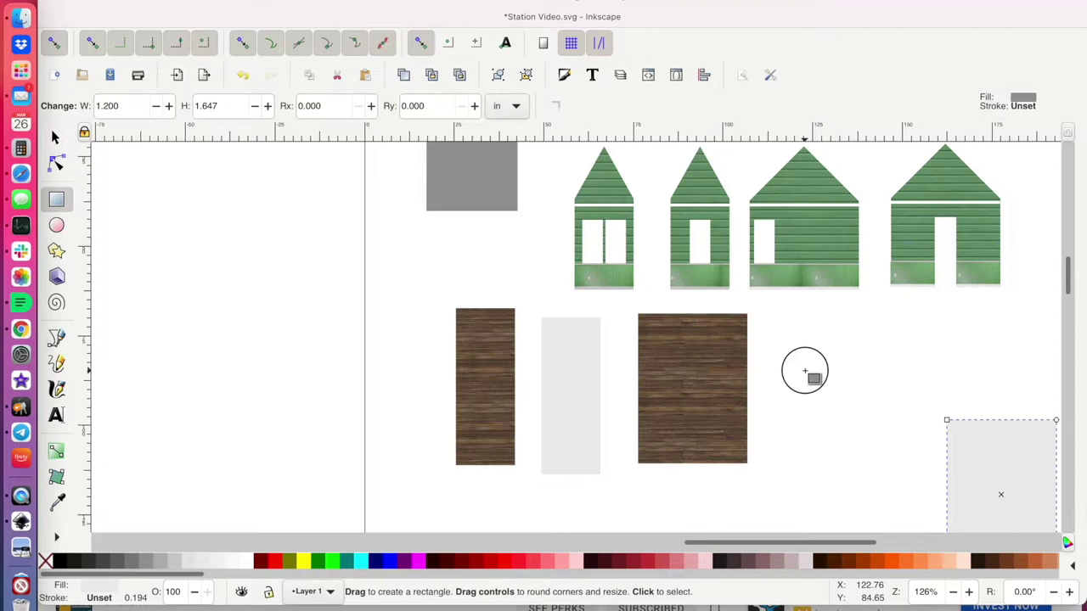
click(55, 137)
drag(1007, 482, 833, 383)
Move the wooden house pieces up near the other pieces.
scroll(594, 386, down, 5)
drag(500, 355, 591, 462)
drag(522, 431, 813, 332)
scroll(813, 332, up, 5)
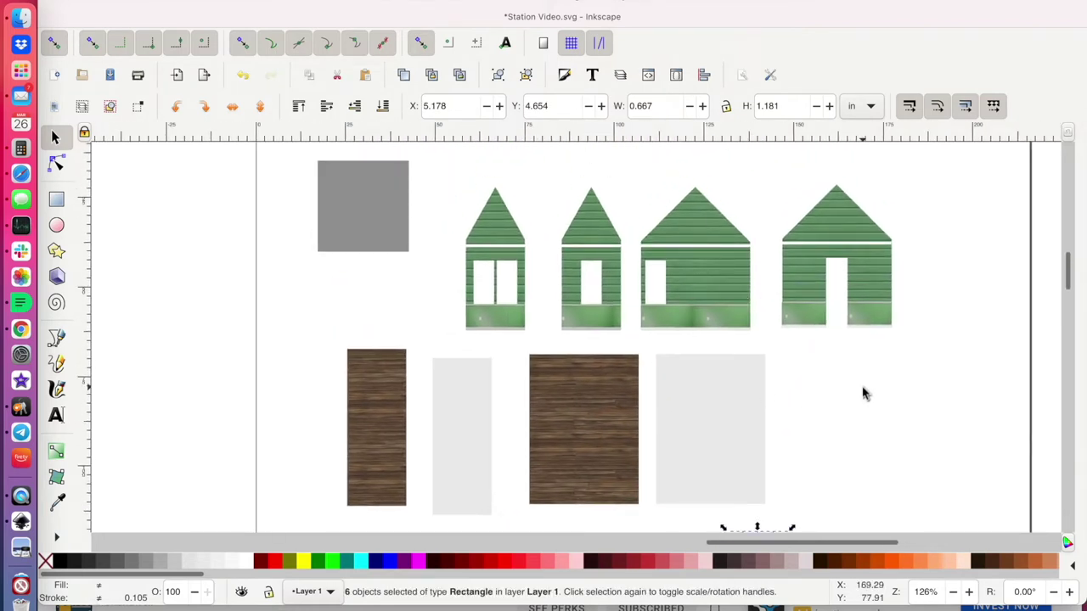
scroll(863, 393, down, 3)
drag(800, 415, 716, 501)
Group each wooden house's three rectangles and rotate both groups 90° clockwise.
click(499, 75)
click(677, 387)
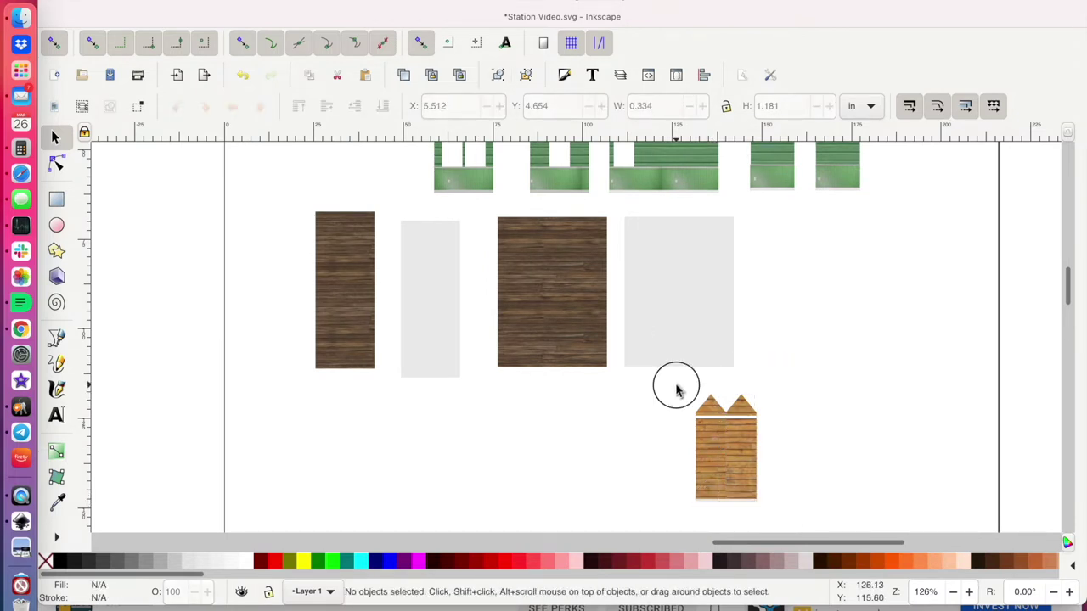
drag(677, 386, 735, 509)
click(498, 75)
click(767, 473)
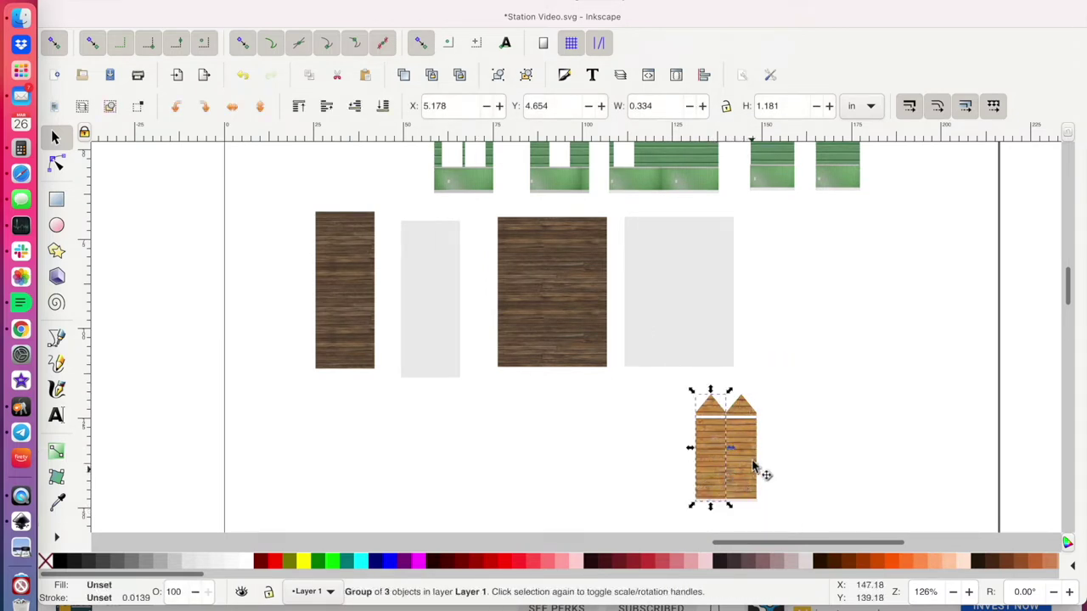
shift+click(767, 473)
click(204, 109)
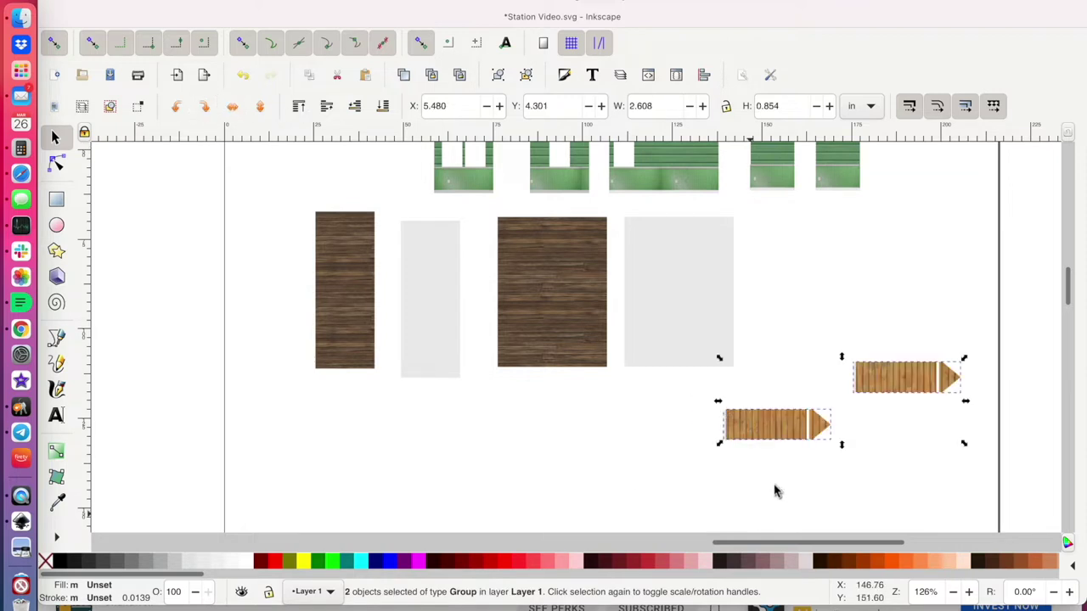
Stack the two wooden arrow pieces one under the other below the grey square.
click(852, 278)
drag(893, 383, 315, 190)
scroll(408, 278, up, 4)
scroll(407, 278, left, 2)
drag(384, 306, 414, 259)
scroll(829, 420, down, 2)
scroll(829, 421, left, 1)
click(859, 514)
drag(860, 513, 450, 280)
Nudge the tall brown rectangle, brown square and light grey panel into the lower row, then select them.
click(445, 344)
drag(445, 344, 433, 356)
drag(635, 384, 626, 396)
drag(759, 383, 761, 402)
shift+click(651, 422)
shift+click(516, 376)
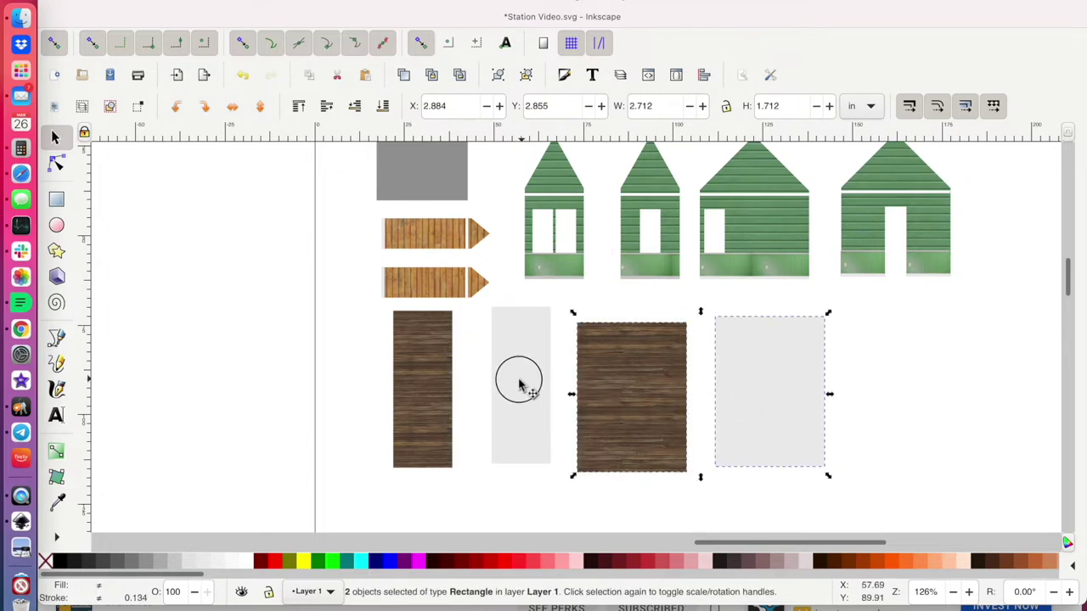
shift+click(430, 373)
Distribute and align the four lower panels with Align and Distribute.
click(246, 2)
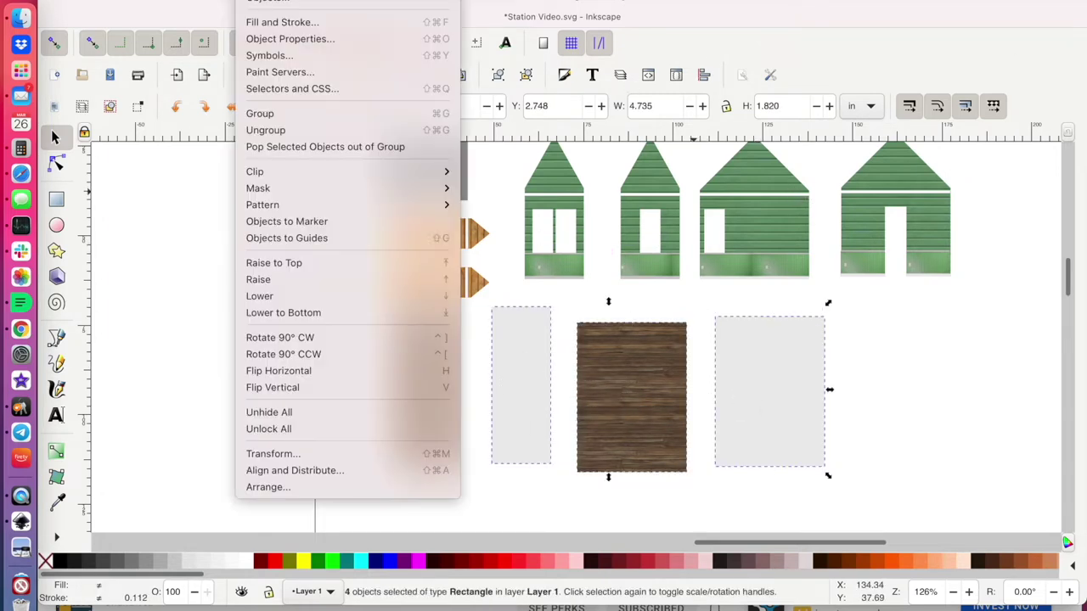
click(315, 469)
click(842, 151)
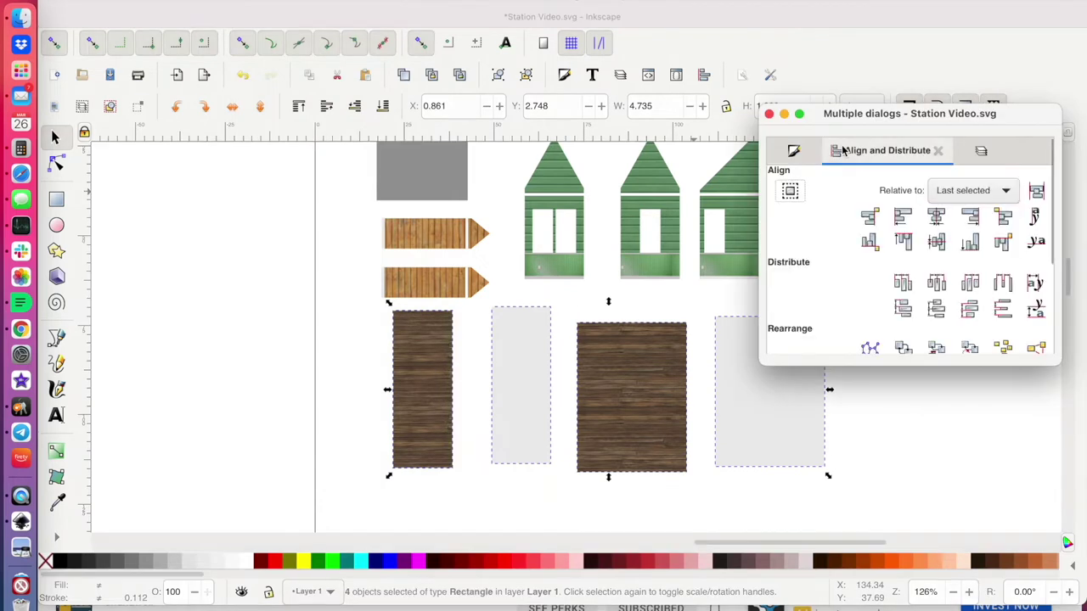
click(1006, 287)
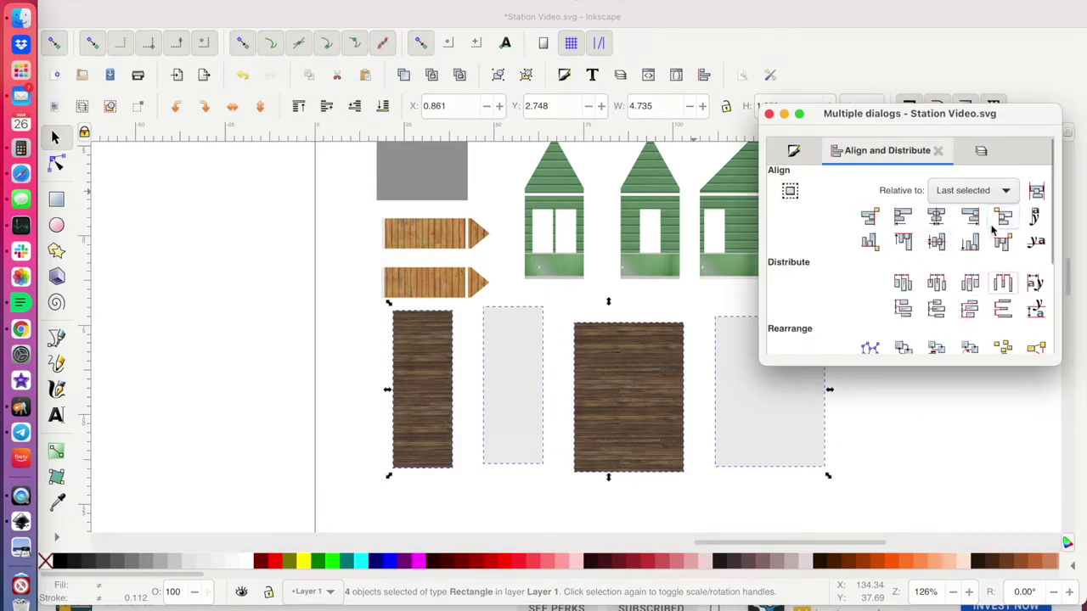
click(906, 244)
click(871, 434)
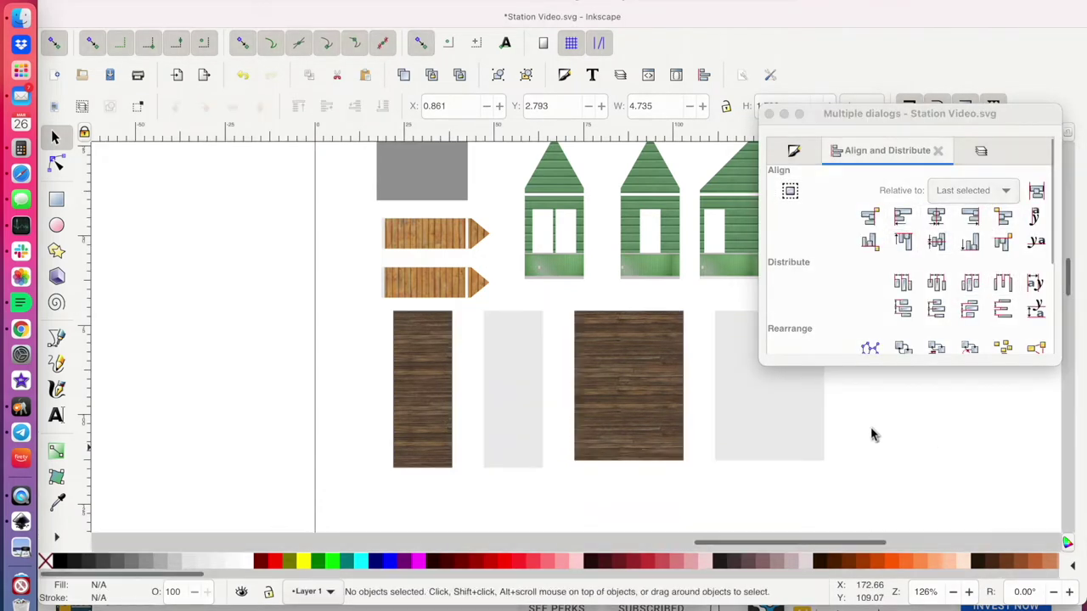
Bottom-align the four green houses, space them evenly, and check the layout fits the page.
scroll(959, 435, up, 3)
scroll(961, 443, right, 5)
scroll(961, 443, down, 2)
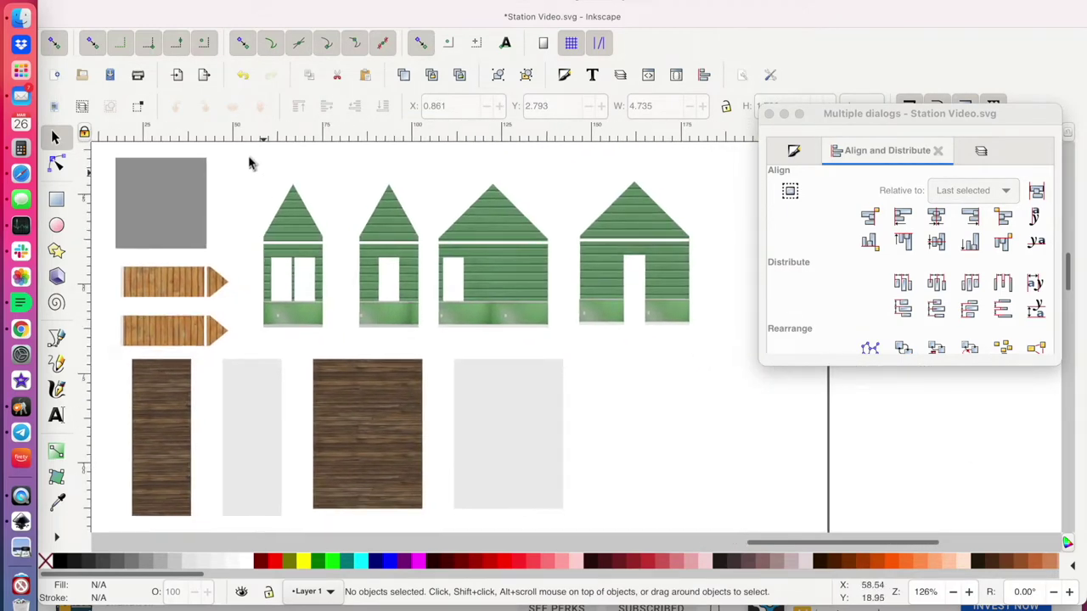
drag(247, 159, 714, 343)
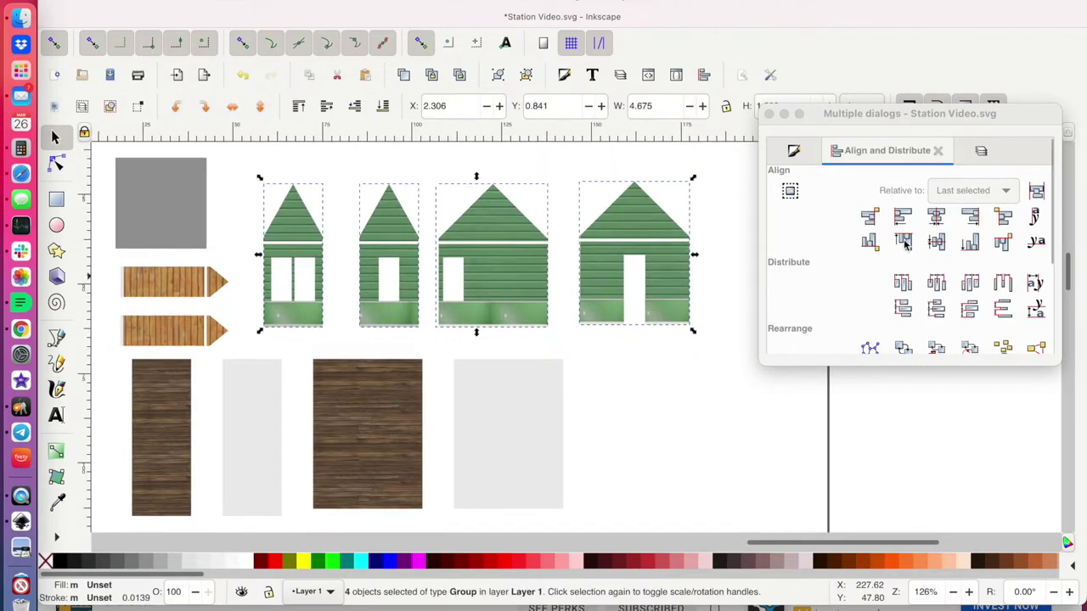
click(906, 244)
click(1000, 286)
click(626, 419)
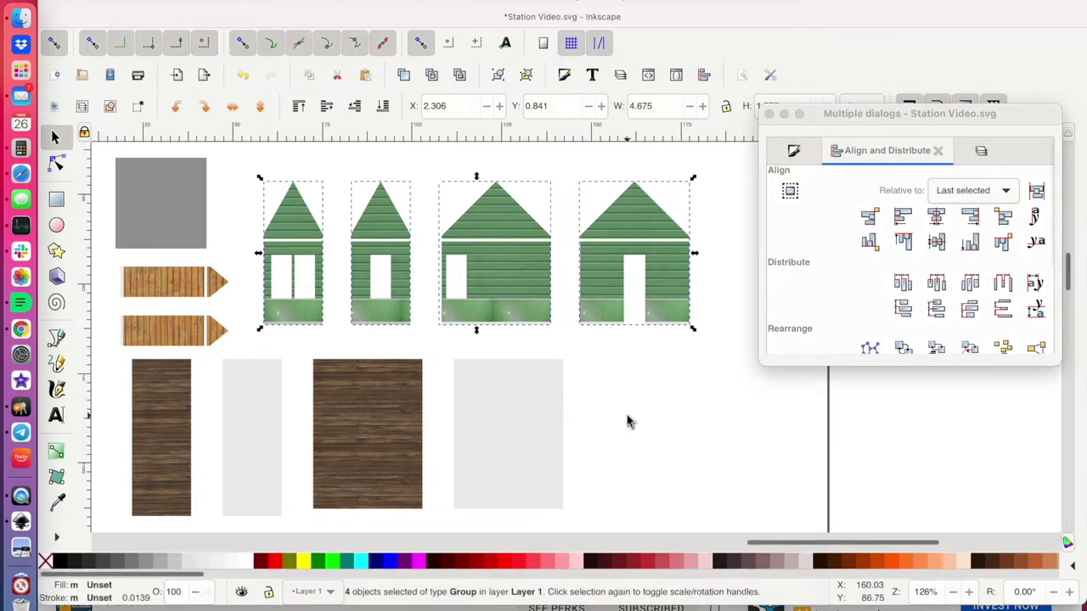
click(626, 420)
scroll(626, 422, left, 3)
scroll(626, 422, down, 1)
scroll(626, 423, right, 3)
scroll(626, 422, down, 1)
scroll(626, 422, left, 3)
scroll(626, 423, up, 2)
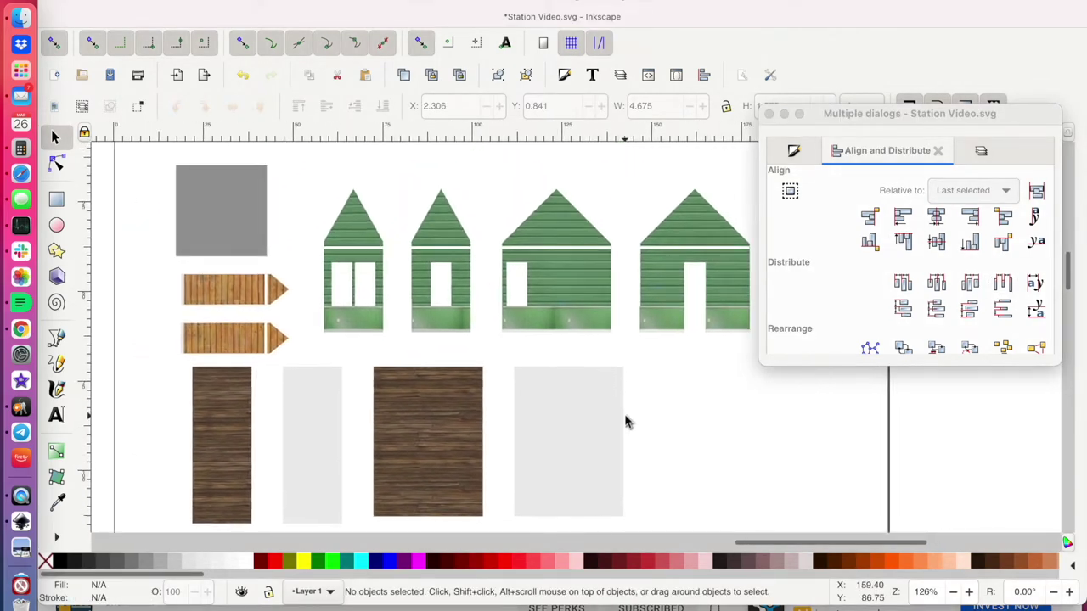
scroll(626, 422, down, 2)
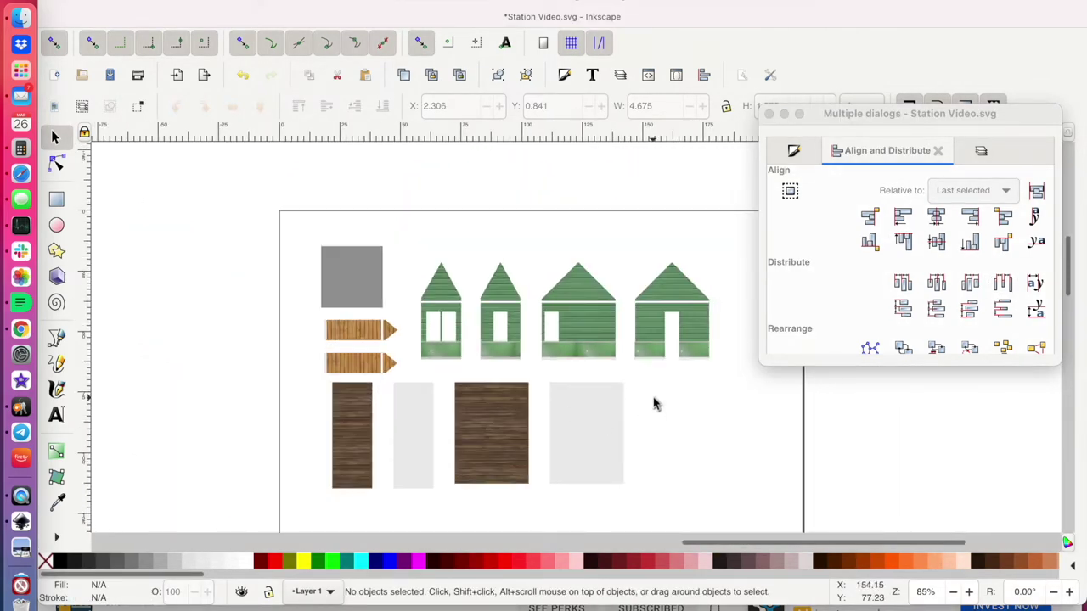
scroll(654, 404, right, 2)
scroll(654, 405, down, 1)
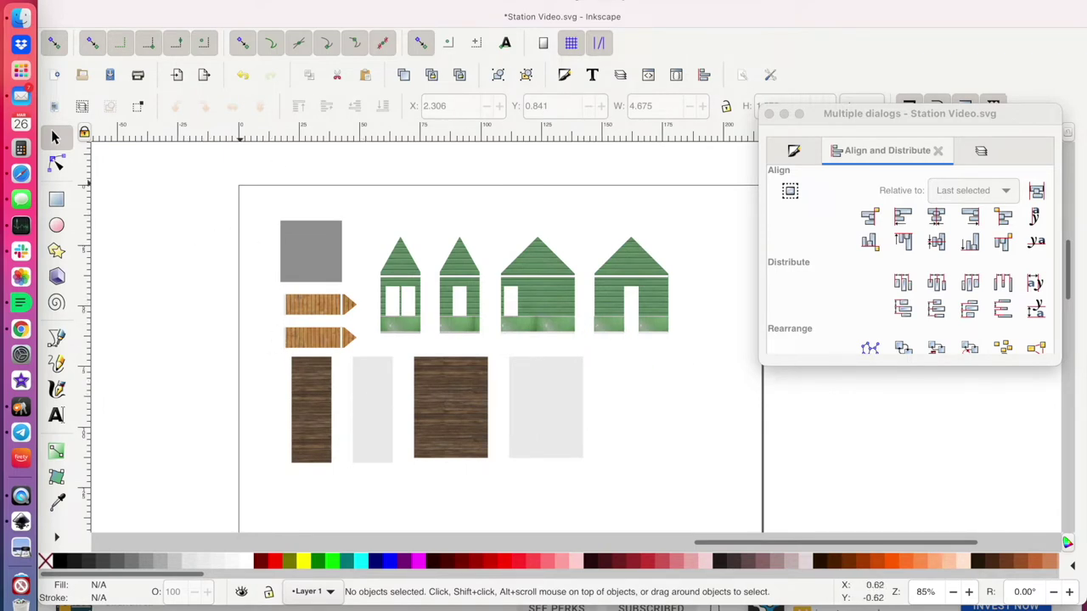
Save the layout to the Desktop as 'Station Interior Textures.pdf', accepting the default PDF options.
click(128, 95)
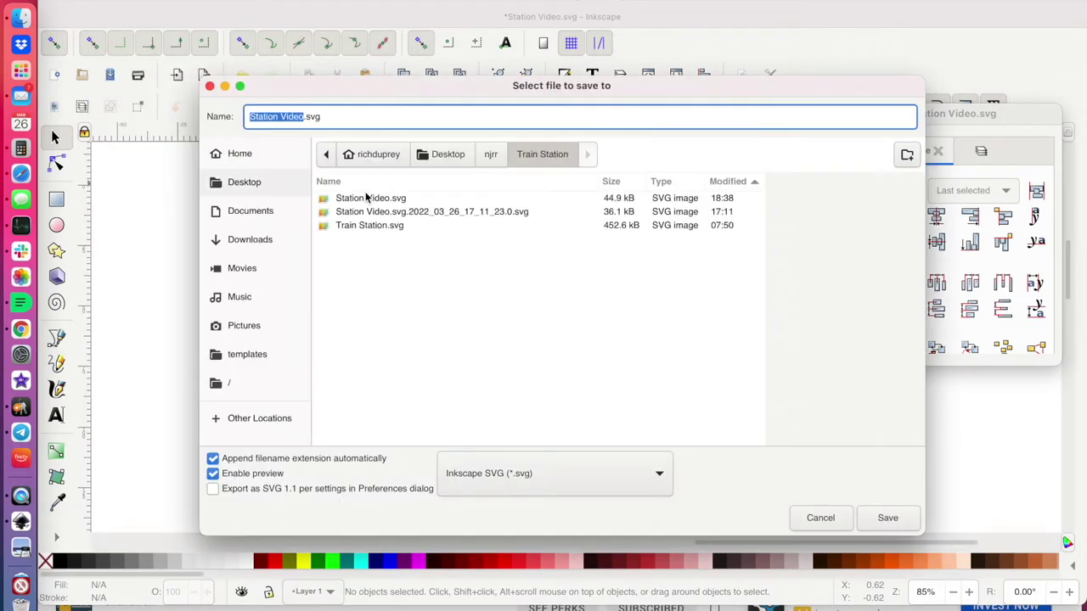
text(Station)
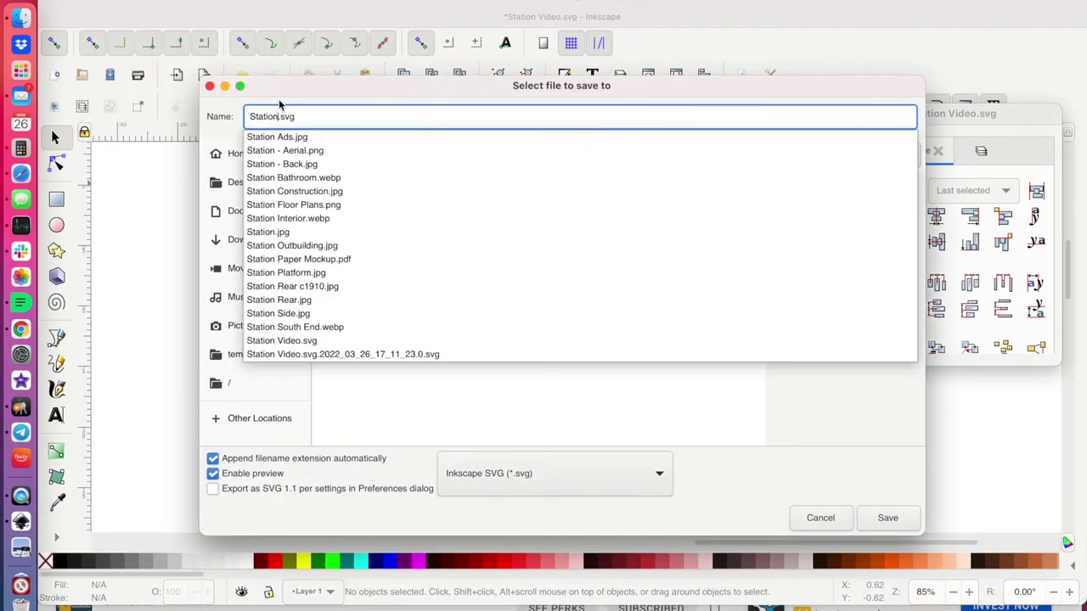
text( Interior)
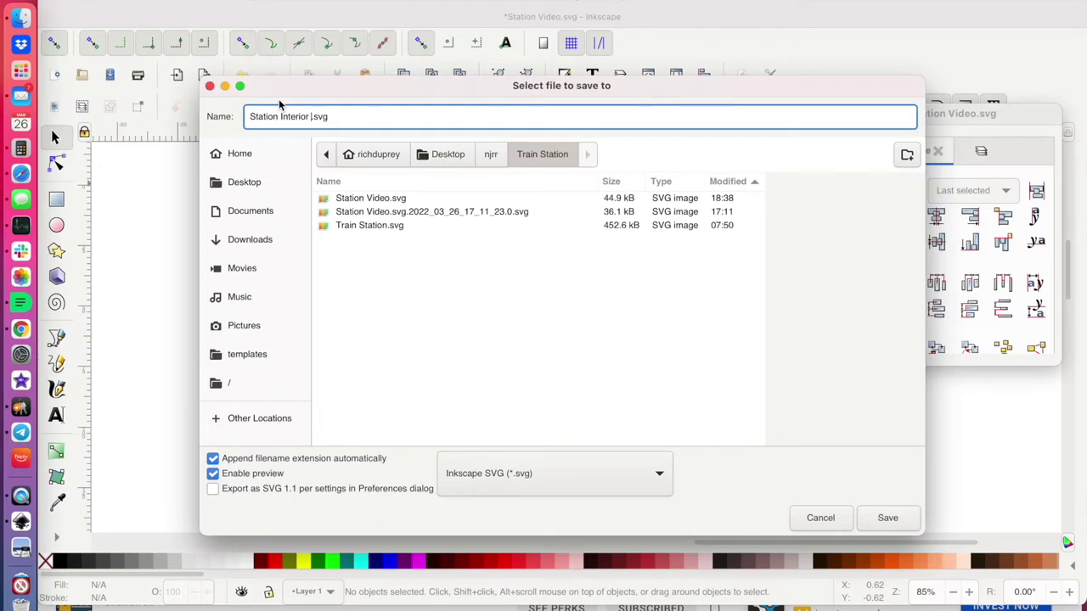
text( Textures)
click(244, 182)
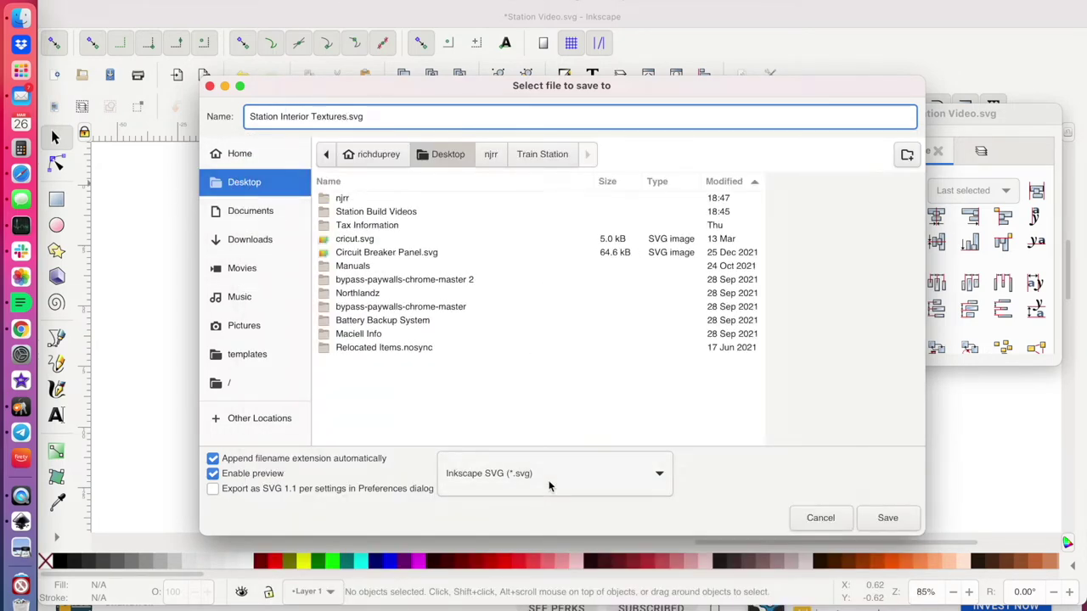
click(549, 486)
scroll(549, 476, down, 5)
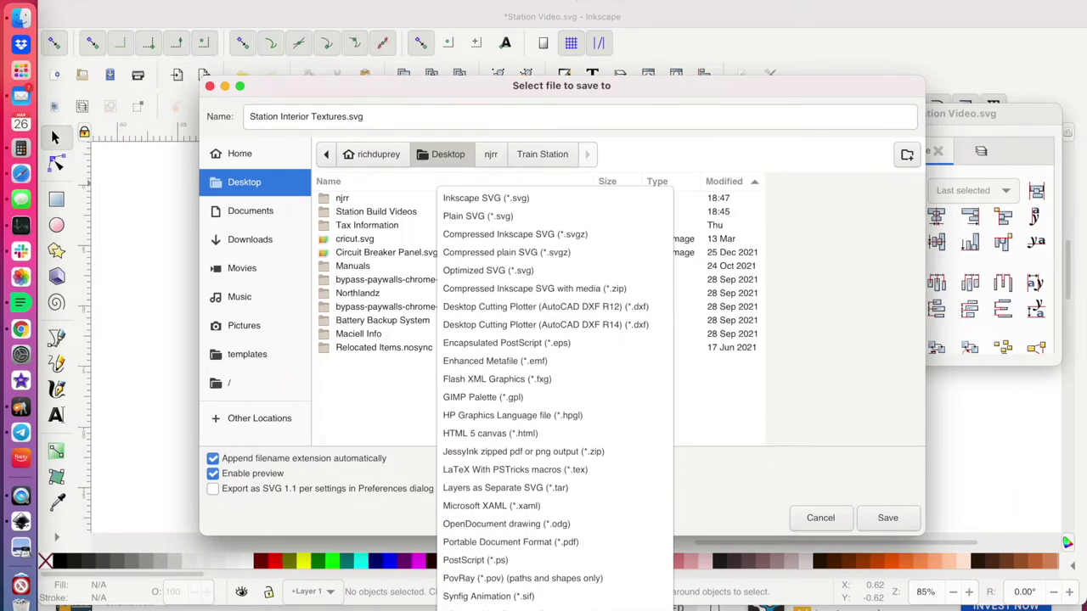
click(528, 542)
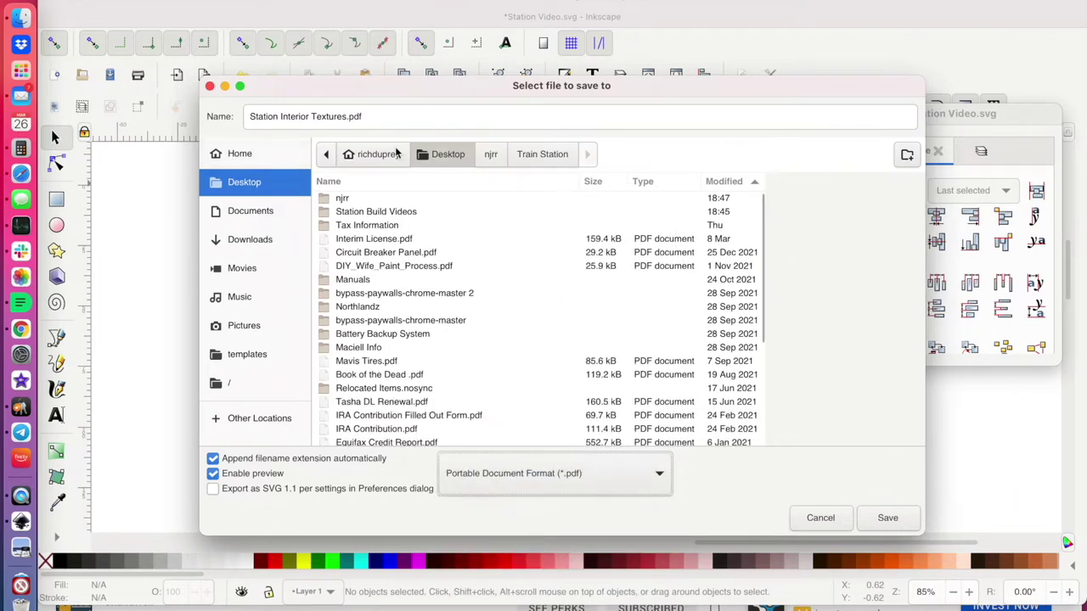
click(888, 518)
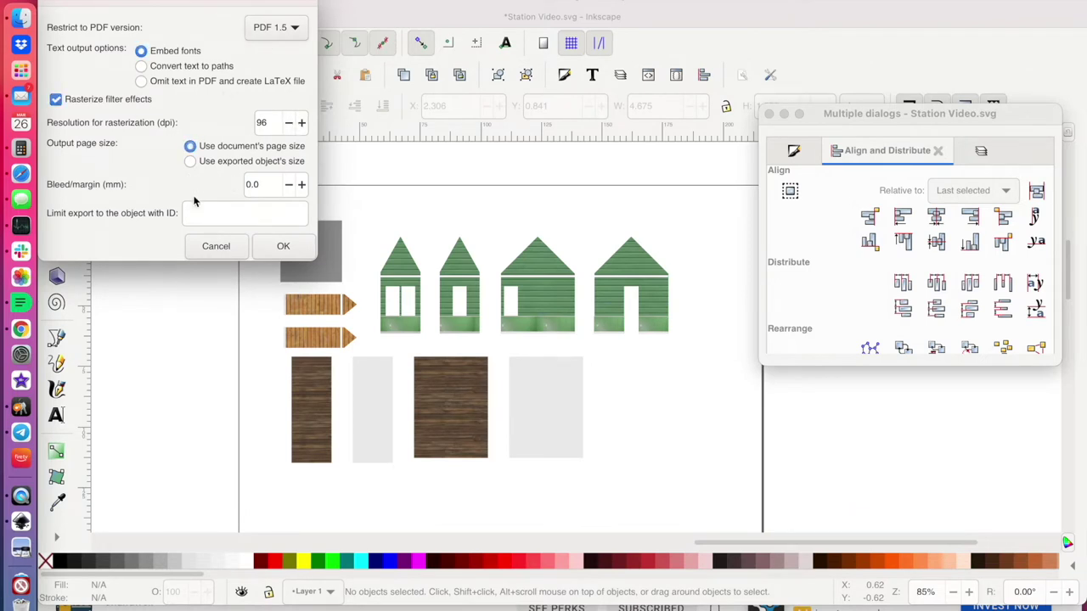
click(284, 246)
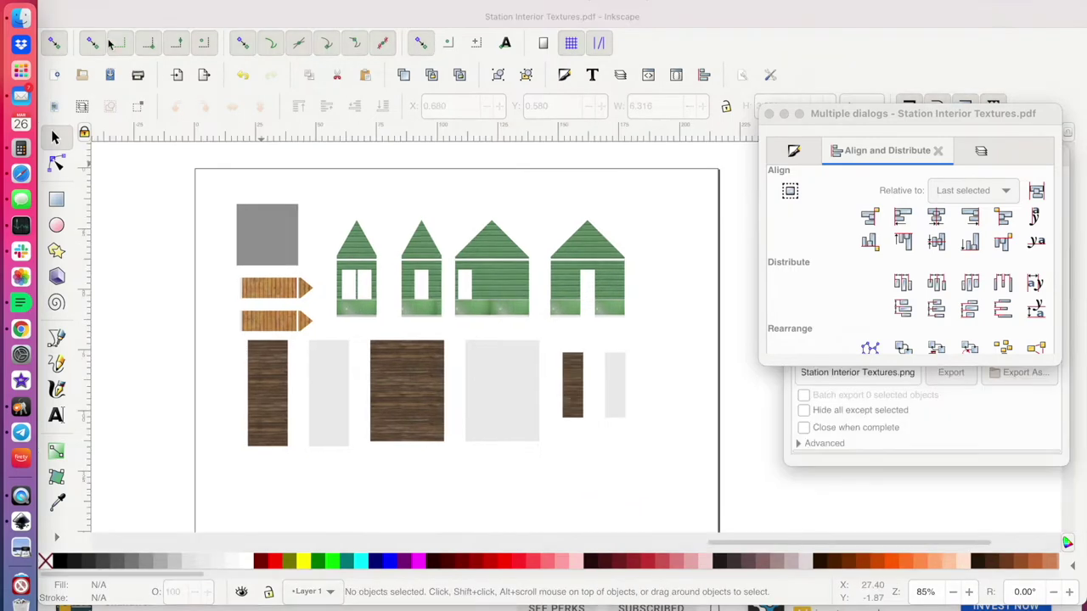
click(140, 1)
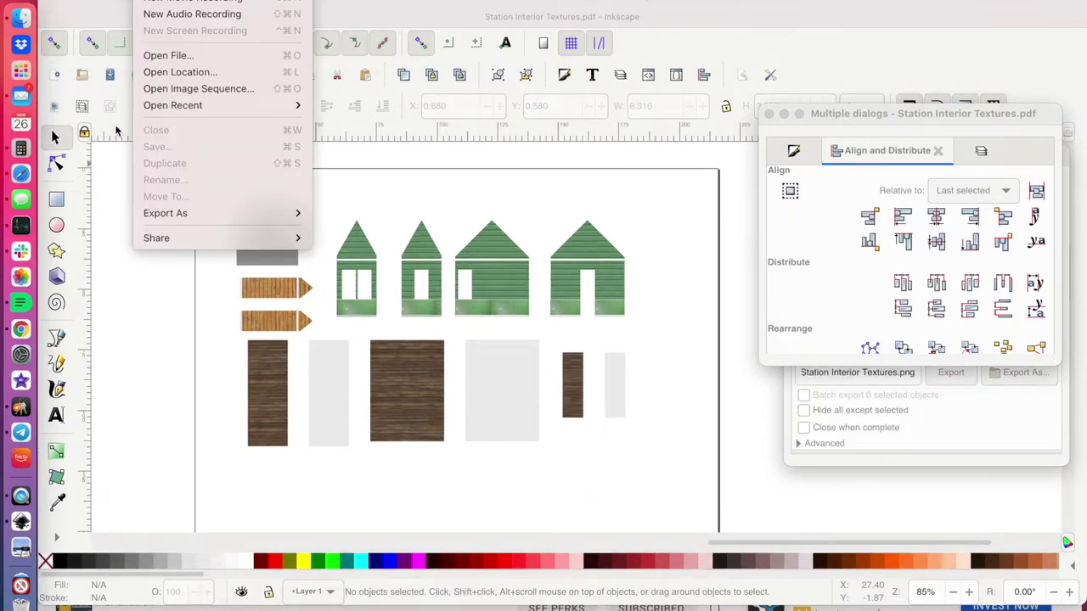
Save as plain SVG, replacing Station Interior Textures.svg on the Desktop.
click(134, 231)
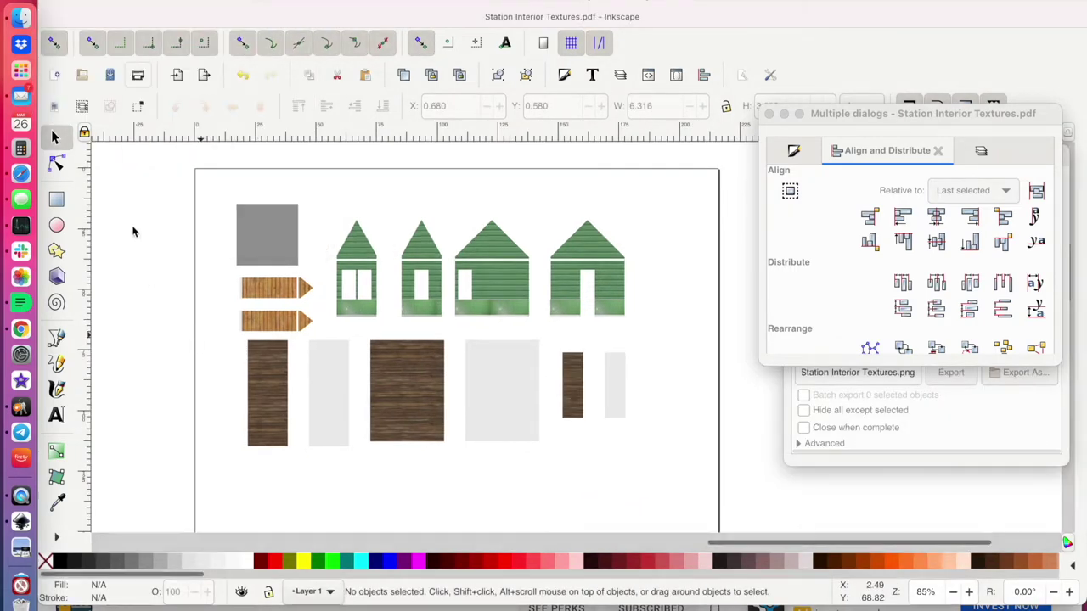
click(114, 2)
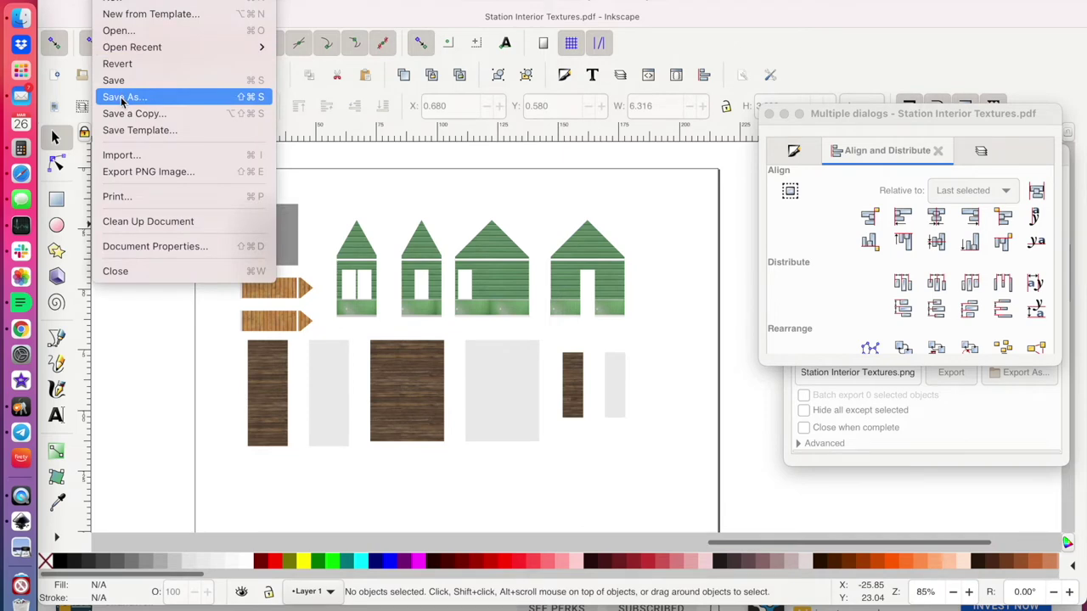
click(123, 97)
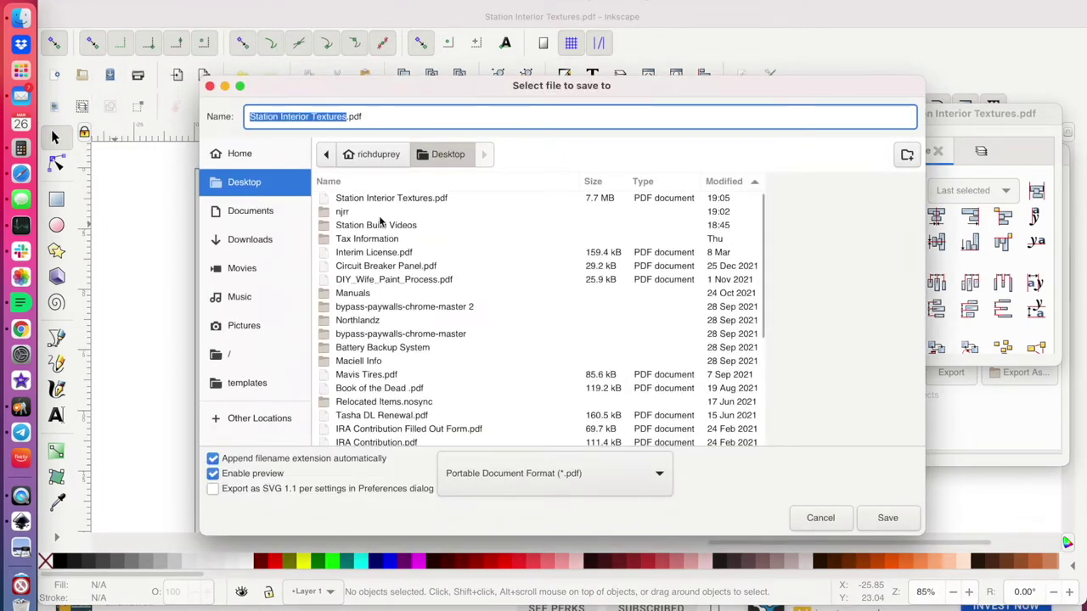
click(509, 473)
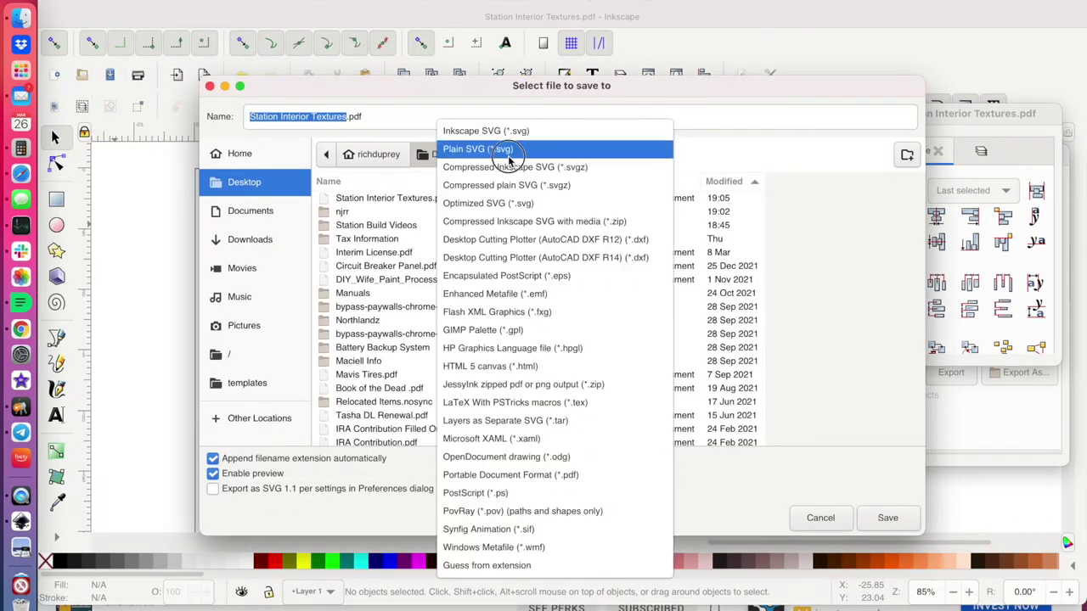
click(510, 161)
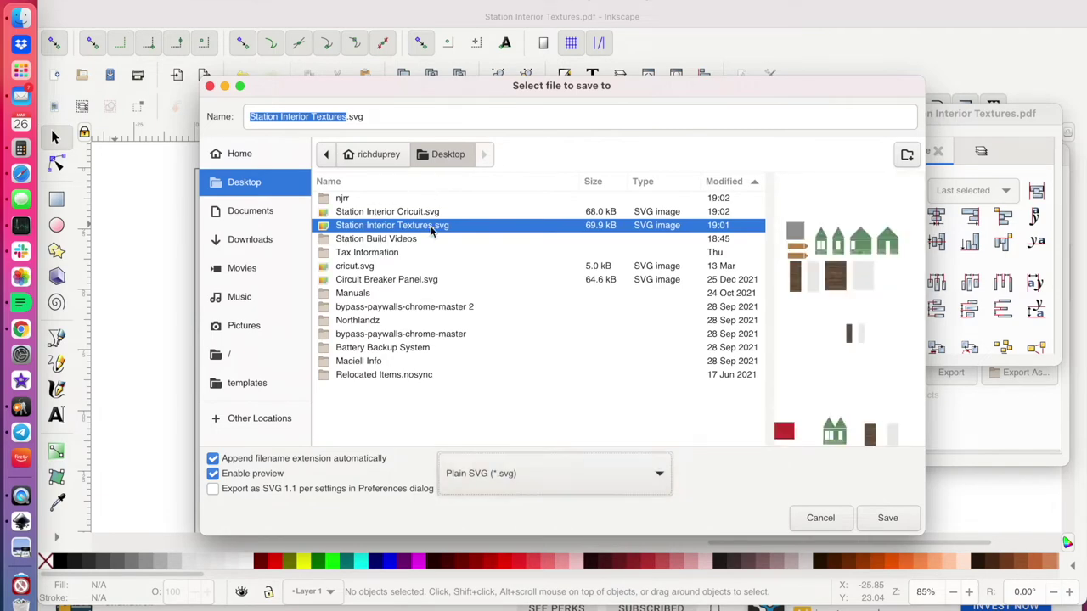
click(888, 518)
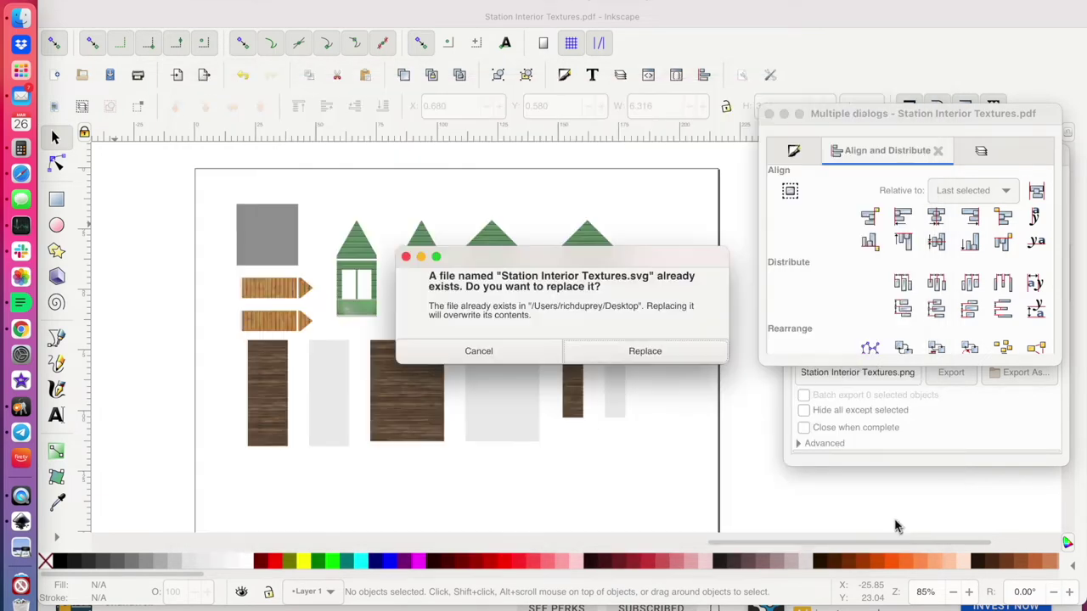
click(671, 358)
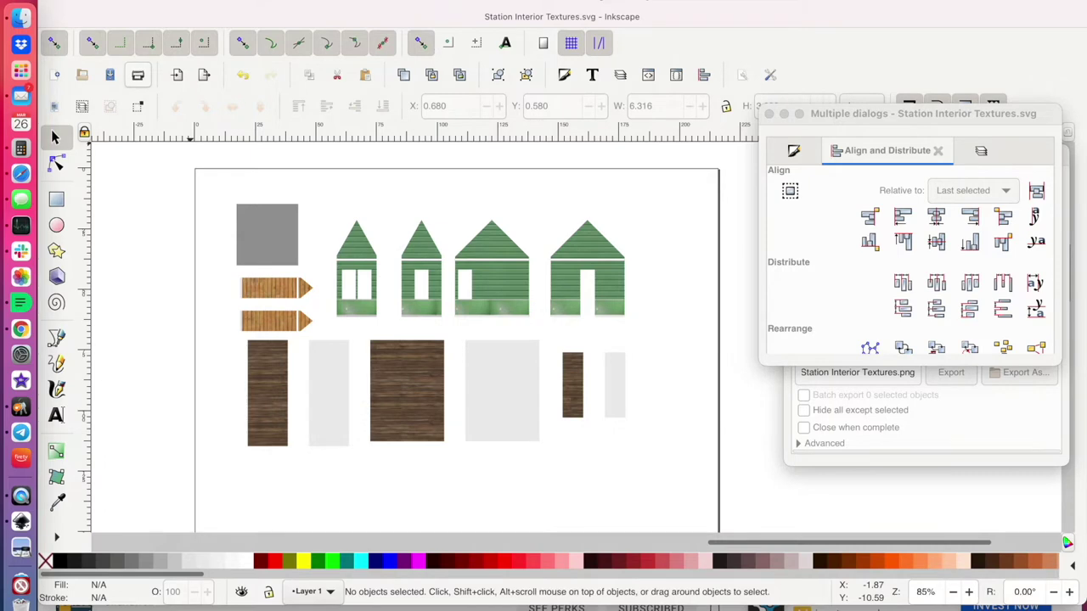
Save over Train Station.svg in the njrr folder, then select all 13 wall pieces.
click(124, 5)
click(127, 81)
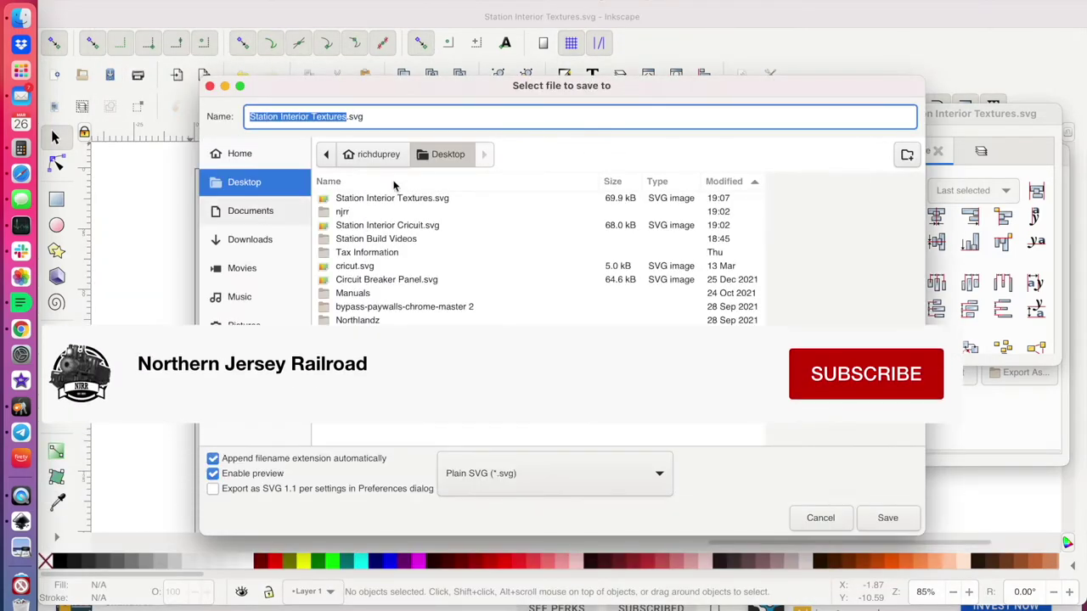
double_click(343, 211)
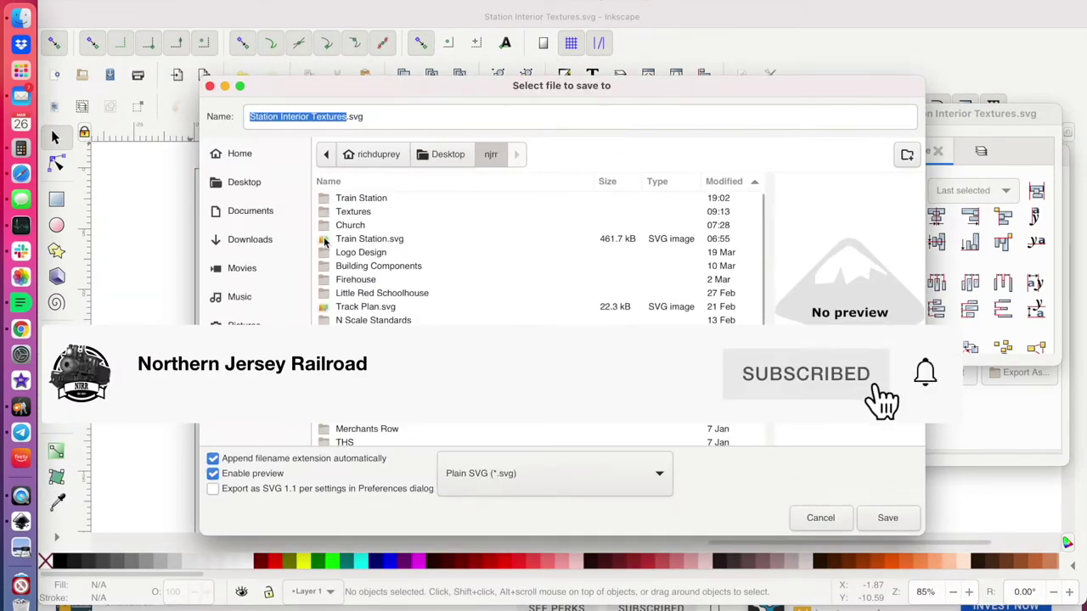
click(376, 241)
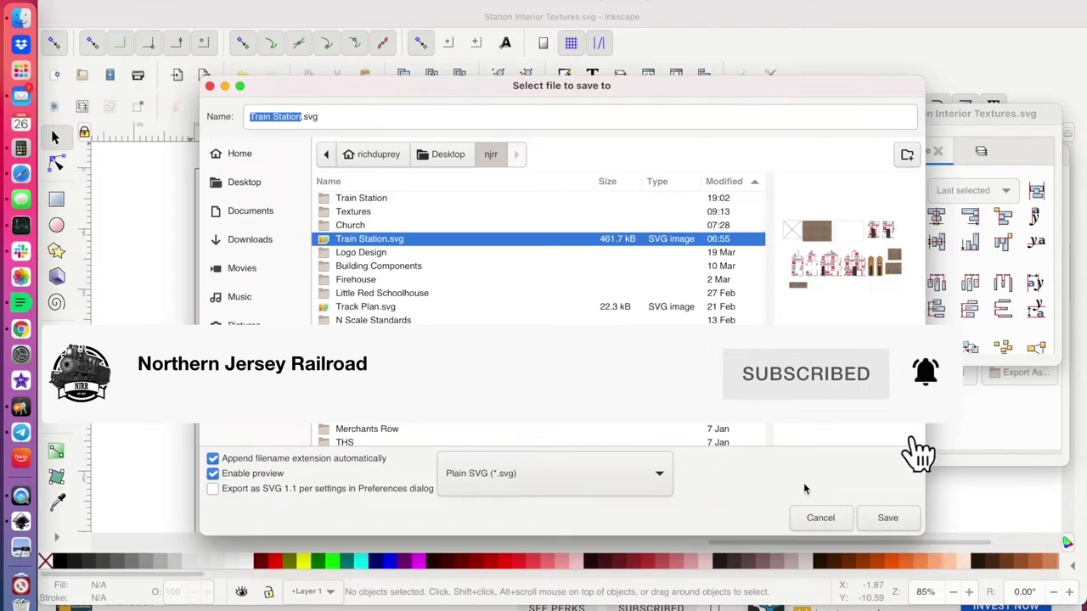
click(888, 518)
key(Return)
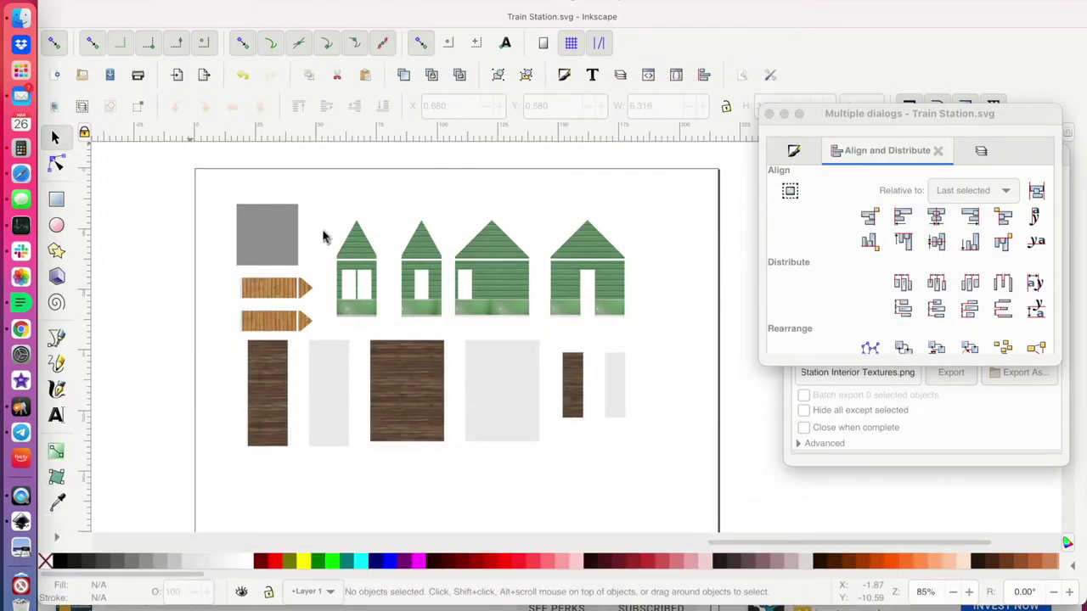
drag(233, 175, 662, 475)
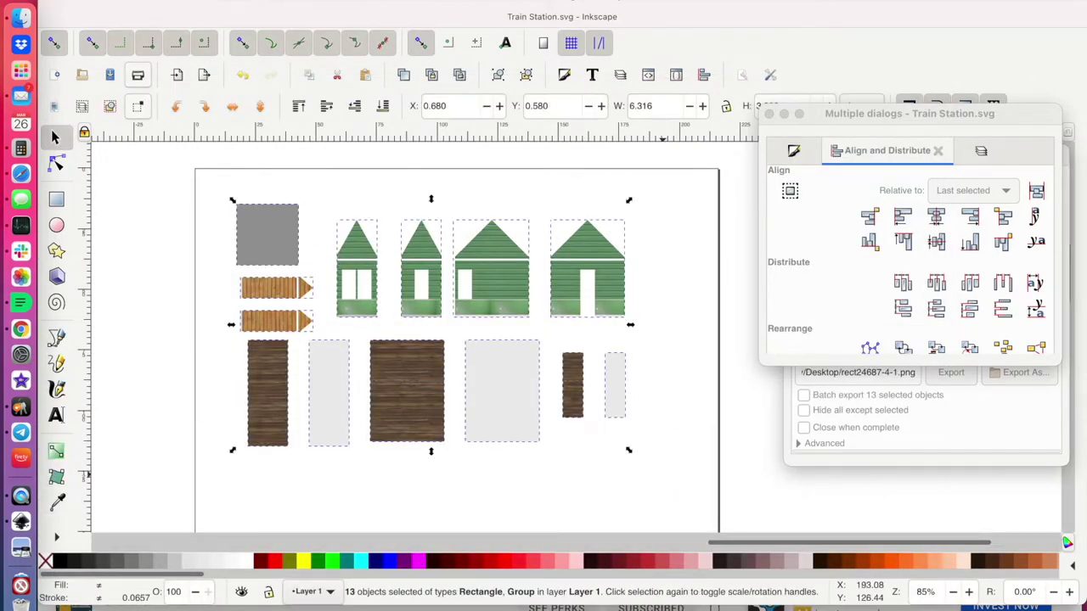
Fill the 13 selected pieces with black and replace Station Interior Circuit.svg on the Desktop.
click(60, 561)
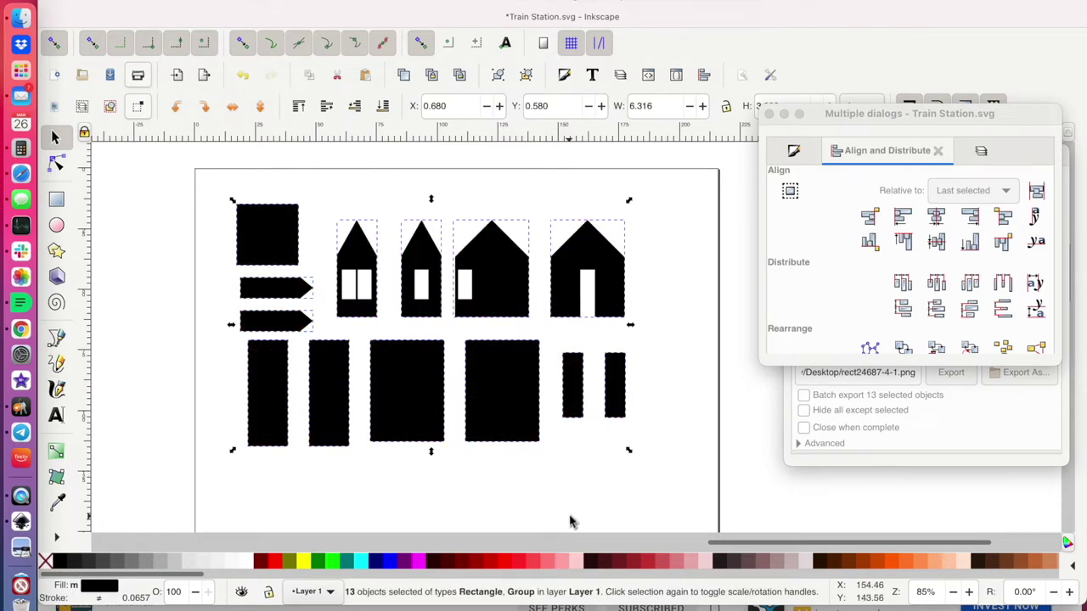
click(110, 2)
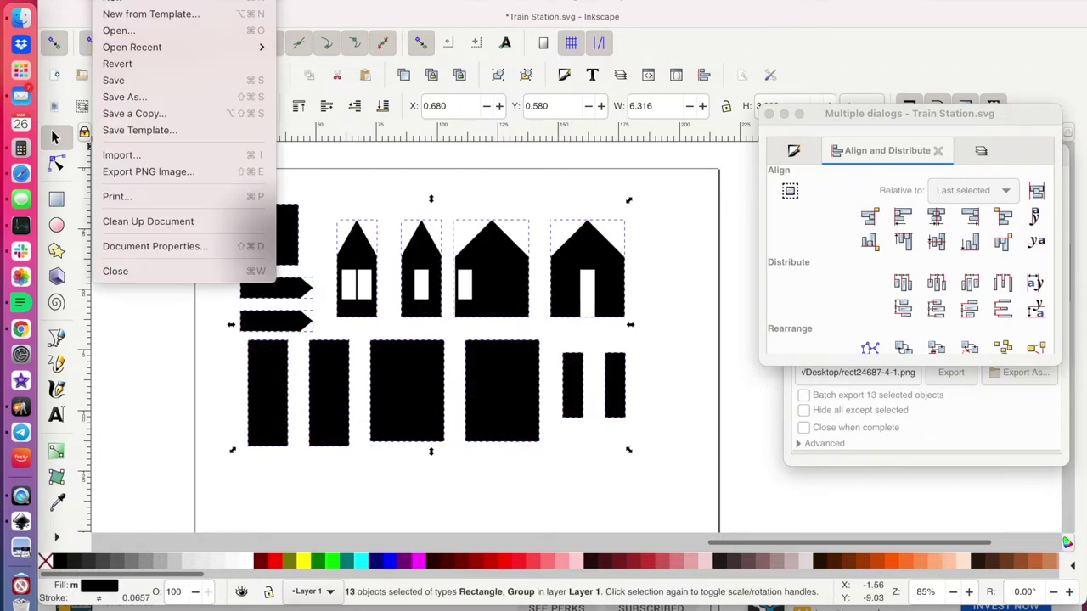
click(119, 98)
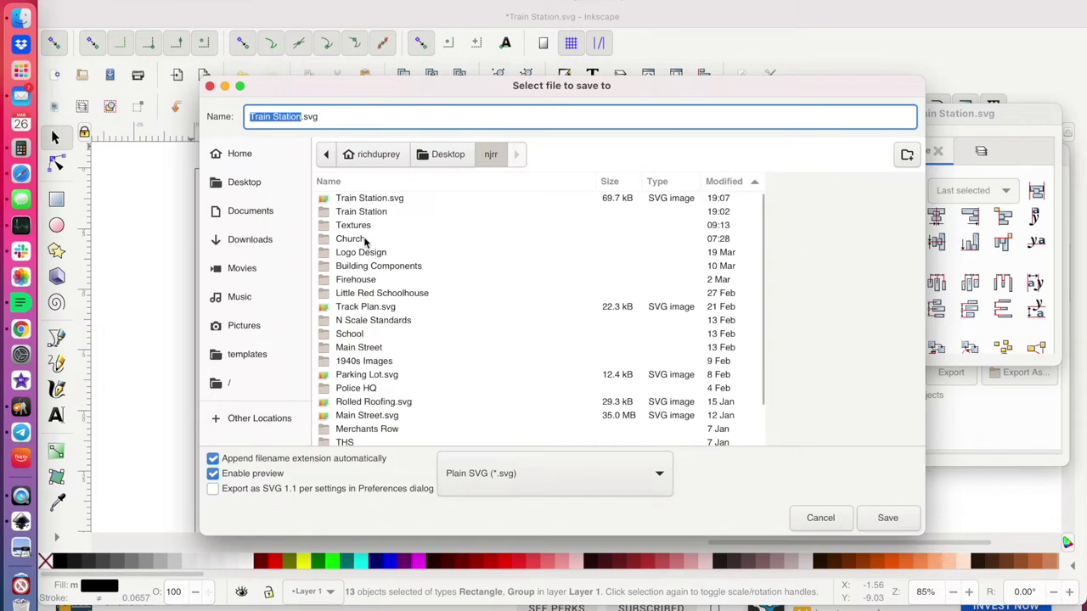
click(448, 155)
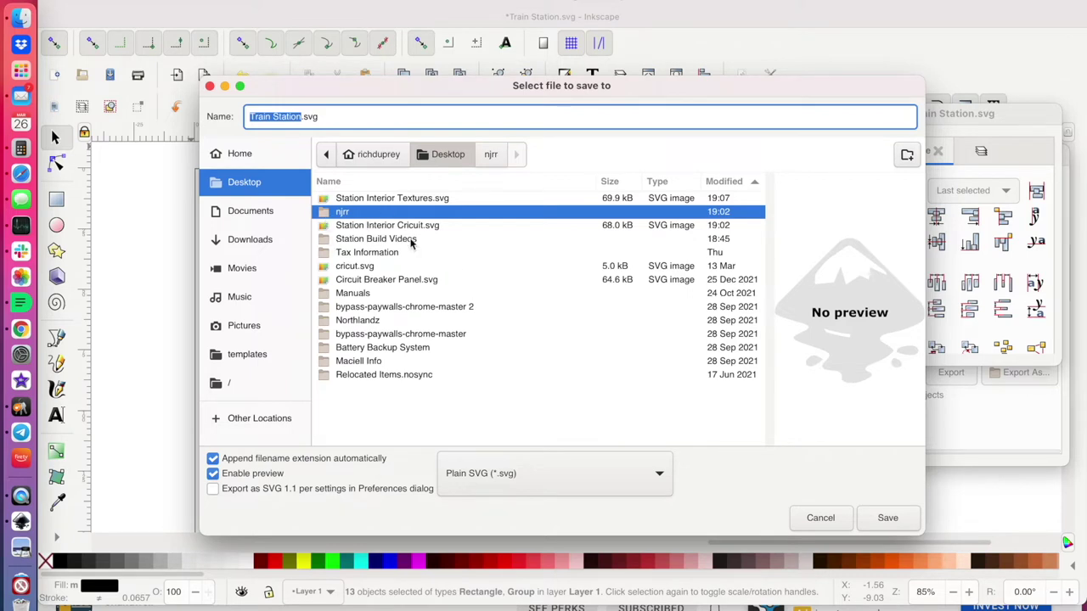
click(350, 226)
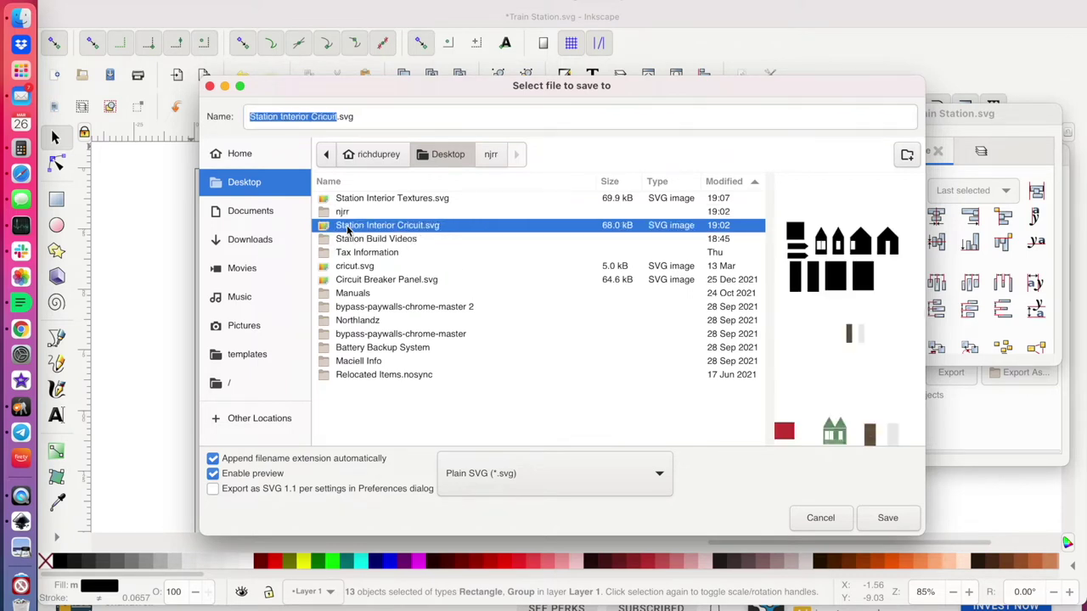
click(887, 518)
click(648, 352)
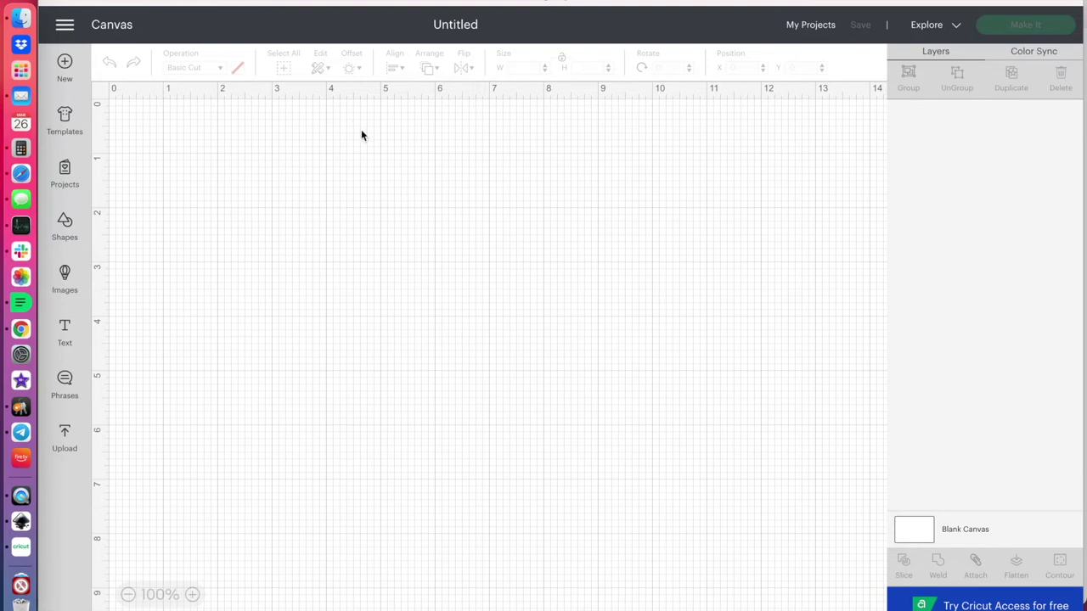
Open the Upload page from Design Space's left sidebar.
click(68, 433)
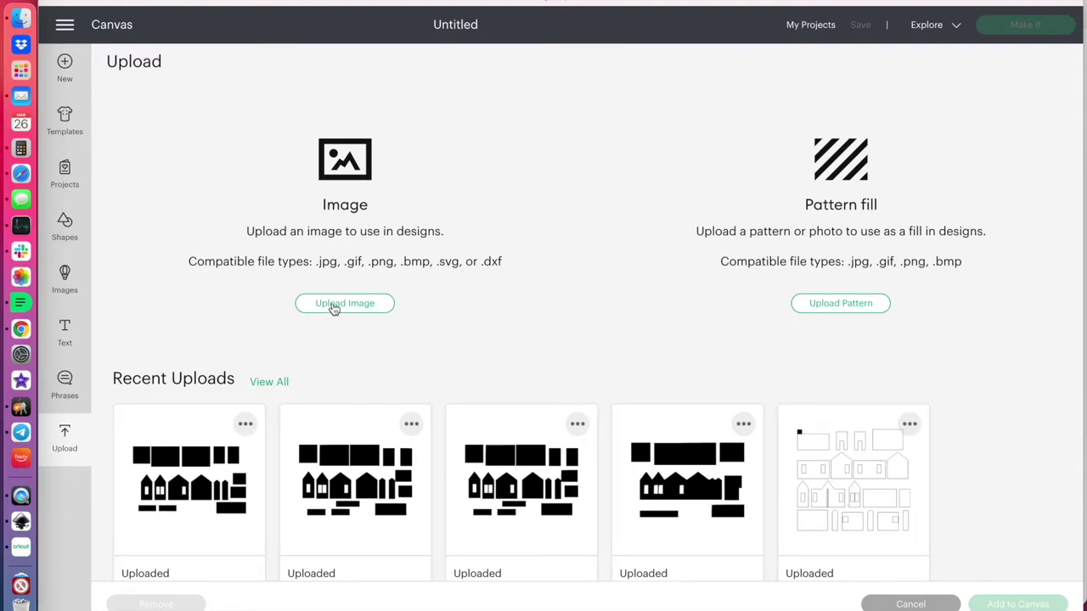
Browse to Interior Cricut Cut.png for Upload Image and choose Simple as the image type.
click(334, 309)
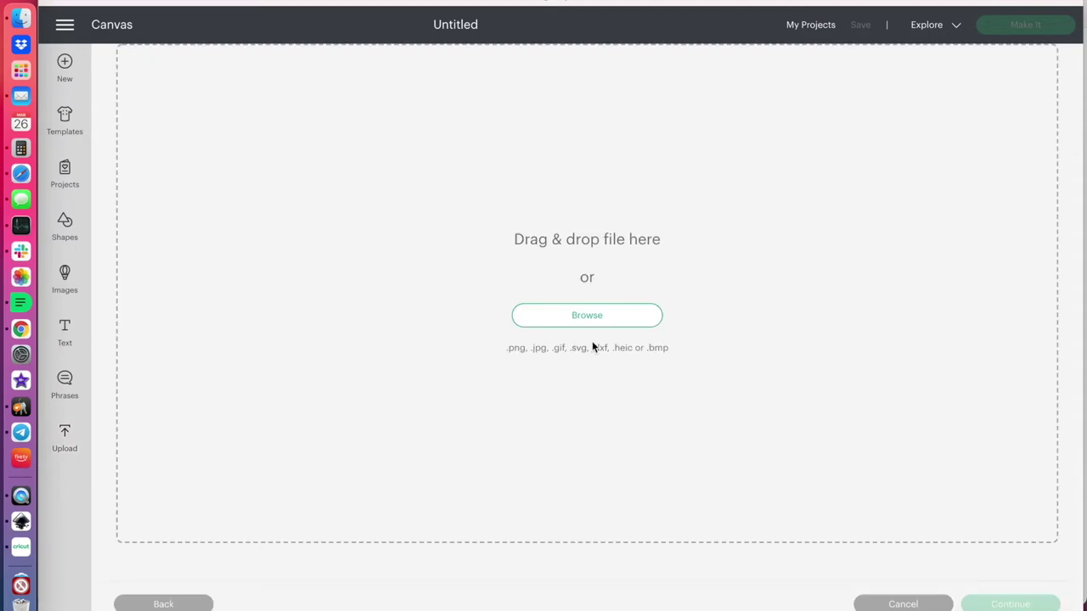
click(588, 316)
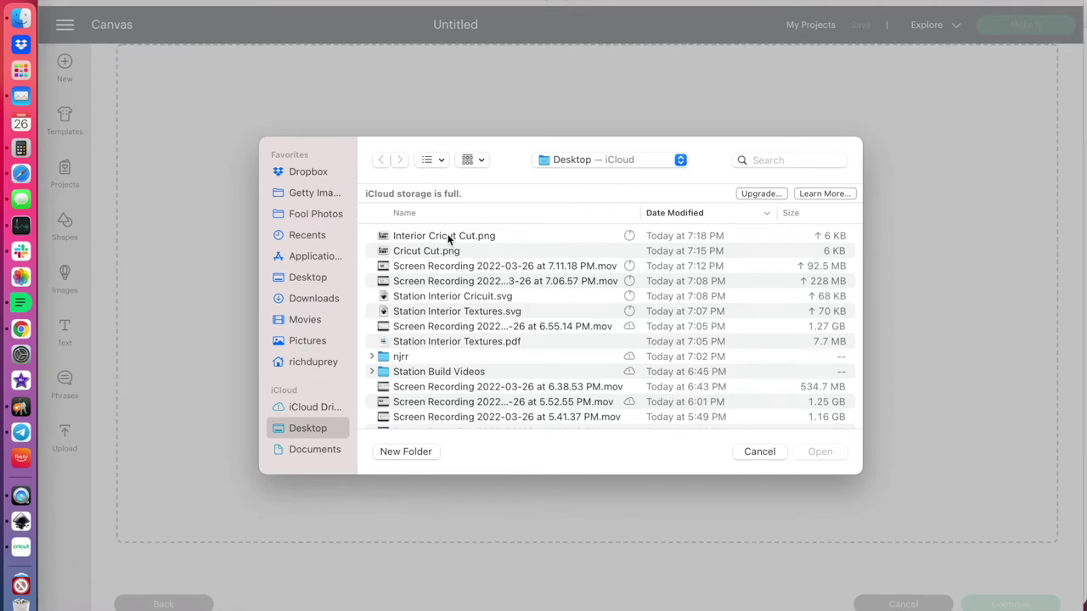
double_click(447, 238)
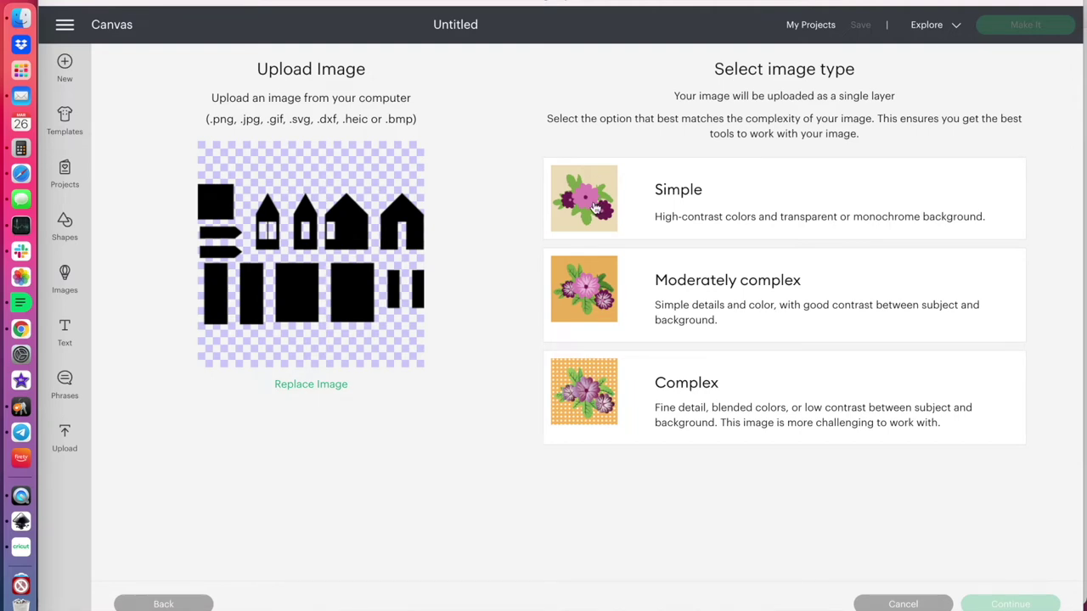
click(597, 208)
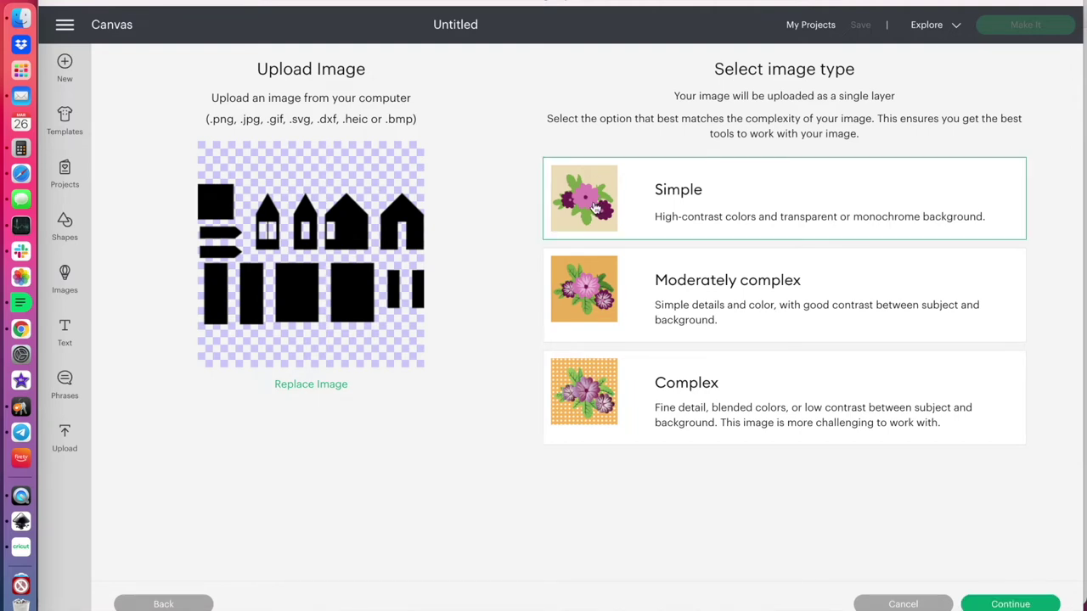
Clear the background around the wall pieces, then choose Apply & Continue.
click(1011, 604)
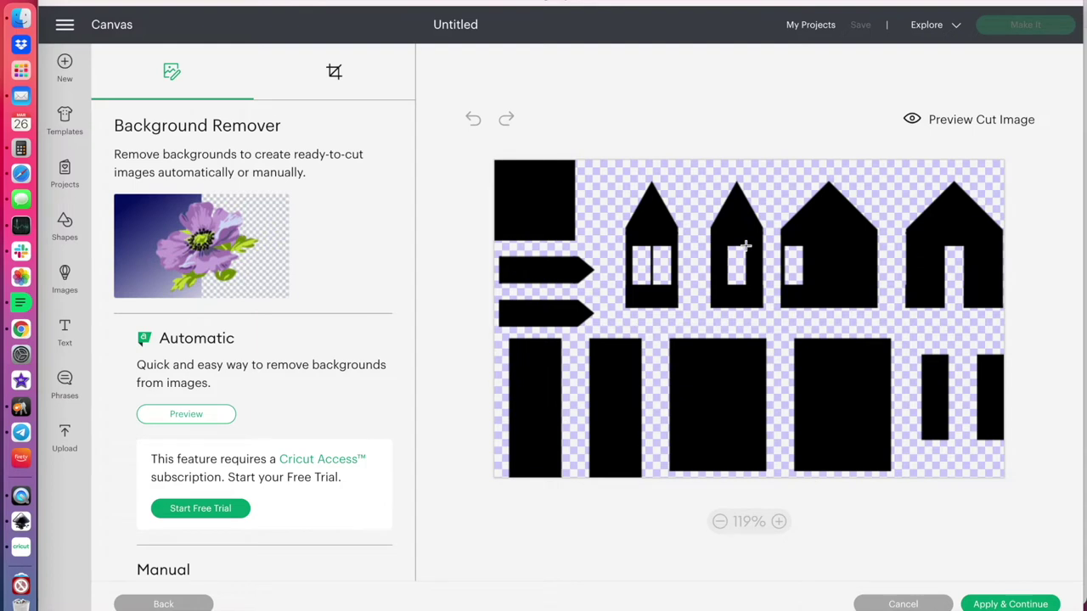
scroll(371, 433, down, 3)
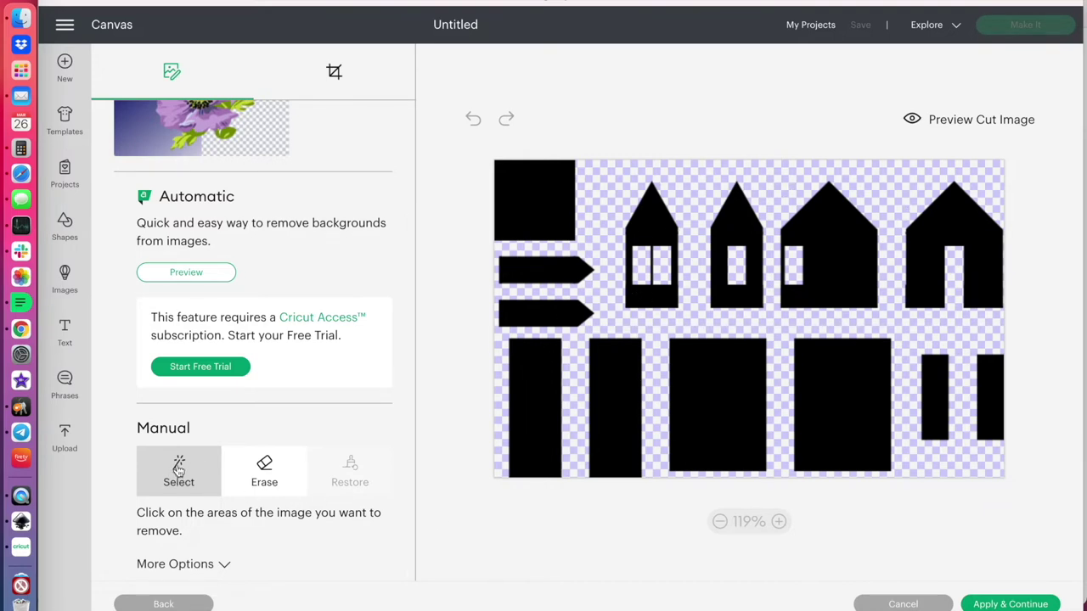
click(613, 189)
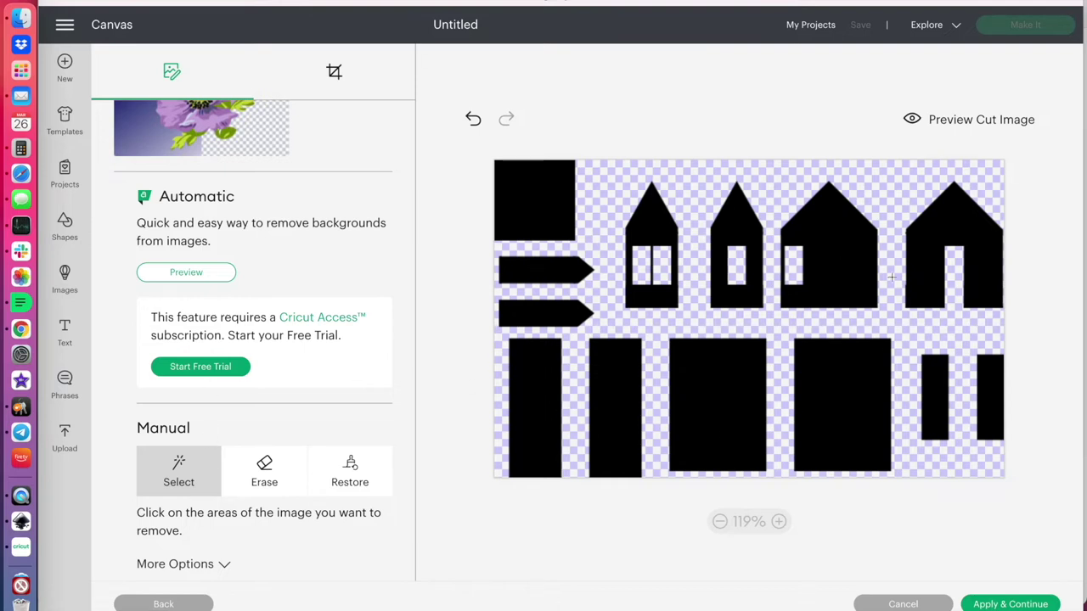
click(1010, 604)
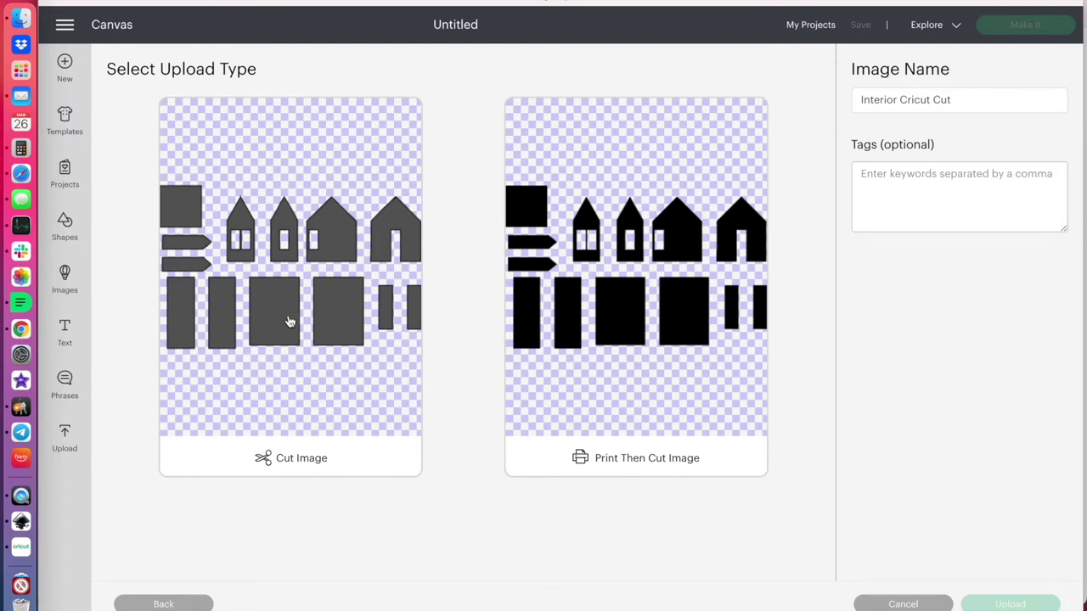
Upload Interior Cricut Cut as a Cut Image and add it to the canvas.
click(285, 406)
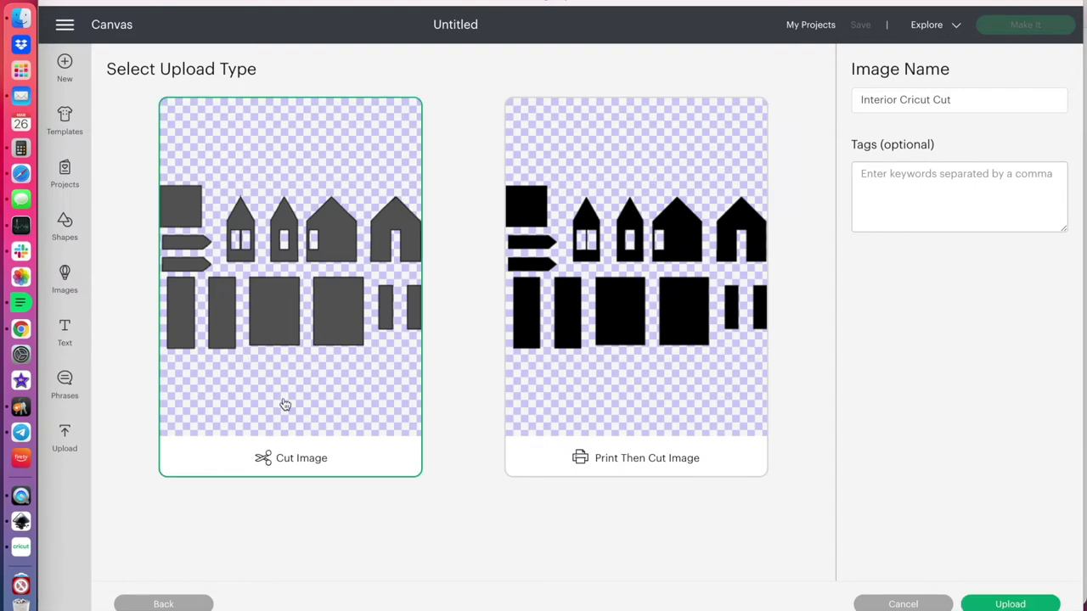
click(992, 605)
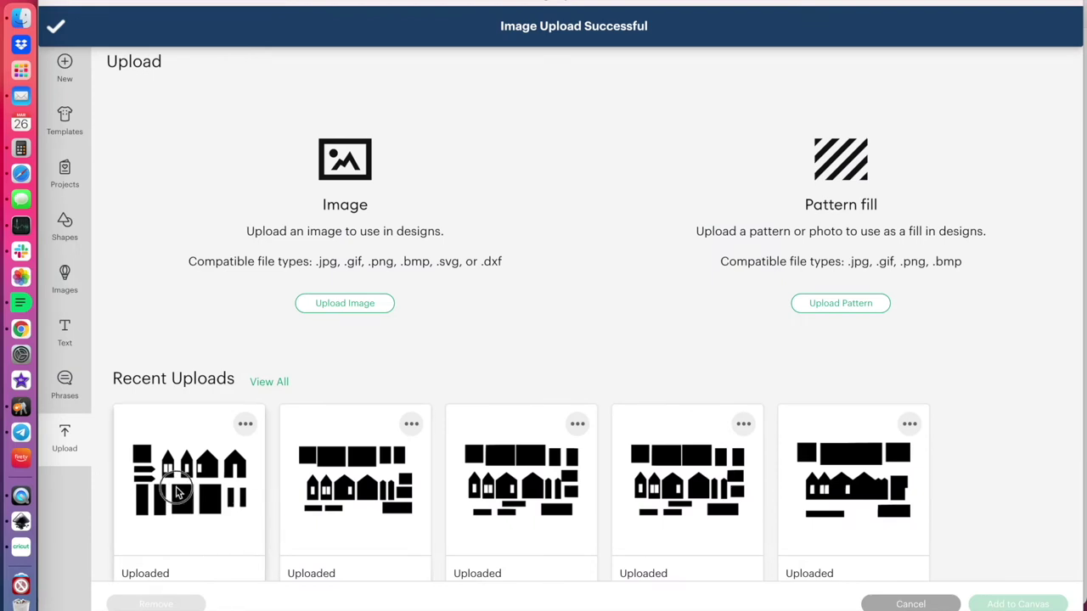
scroll(178, 490, down, 2)
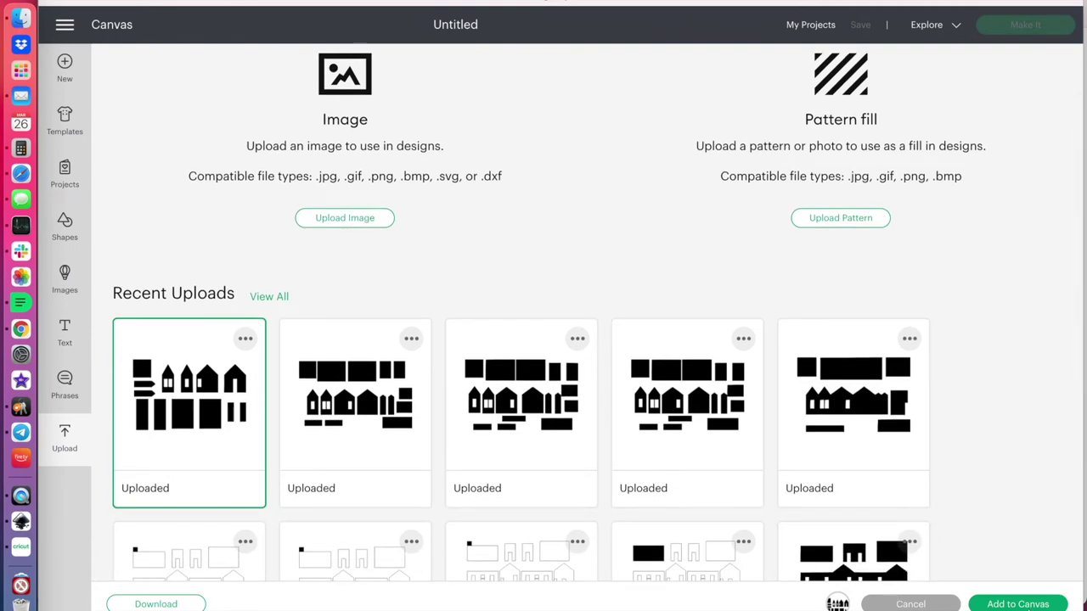
click(1019, 604)
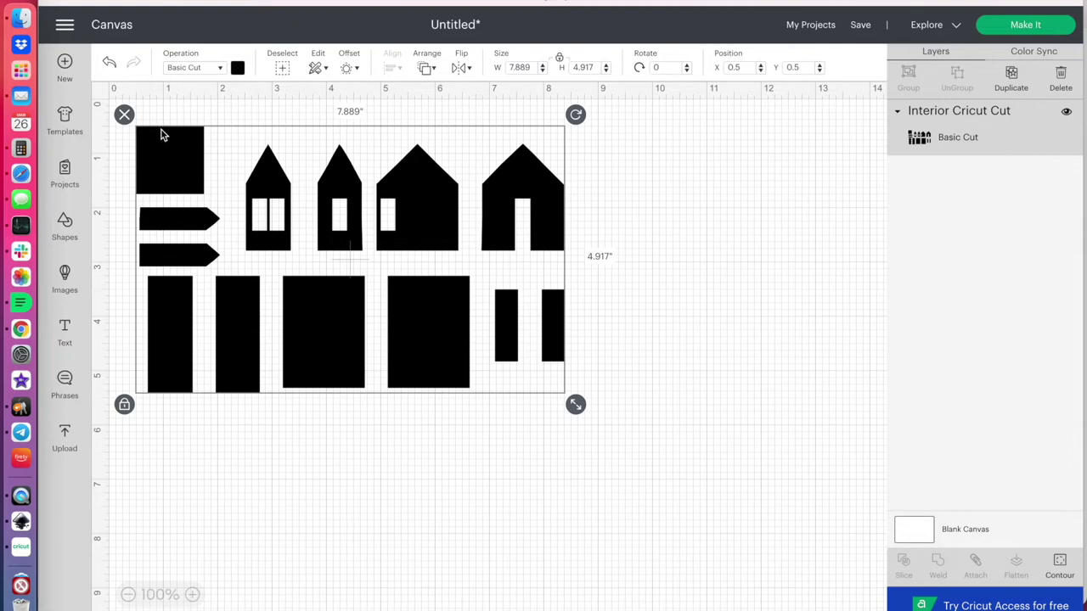
Move the design to X 1, Y 1 and resize it to 6.218 × 3.875 in.
drag(142, 136, 178, 172)
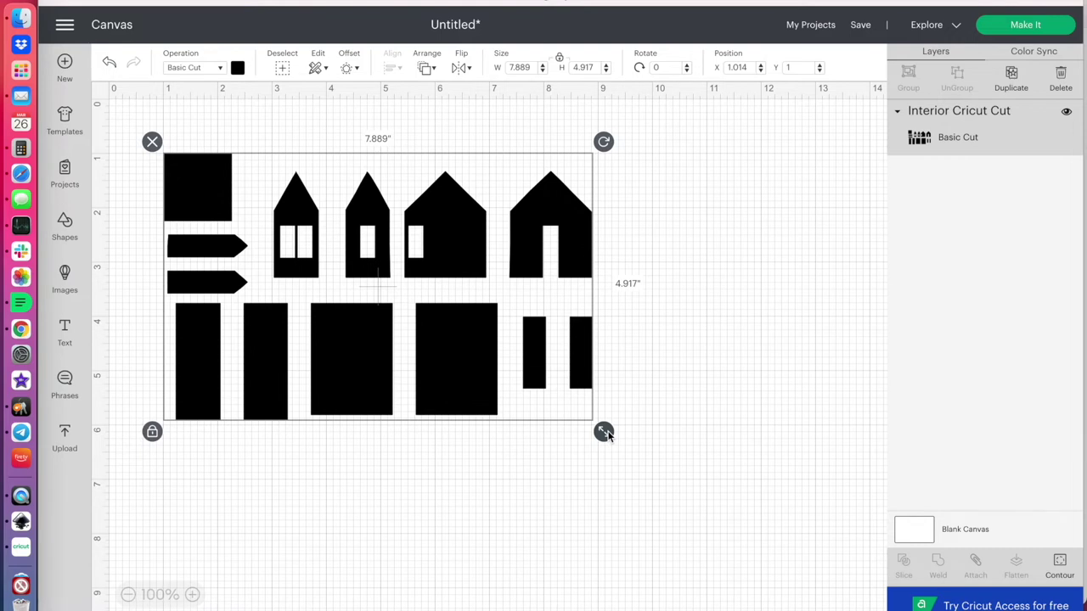
right_click(605, 435)
drag(604, 432, 471, 378)
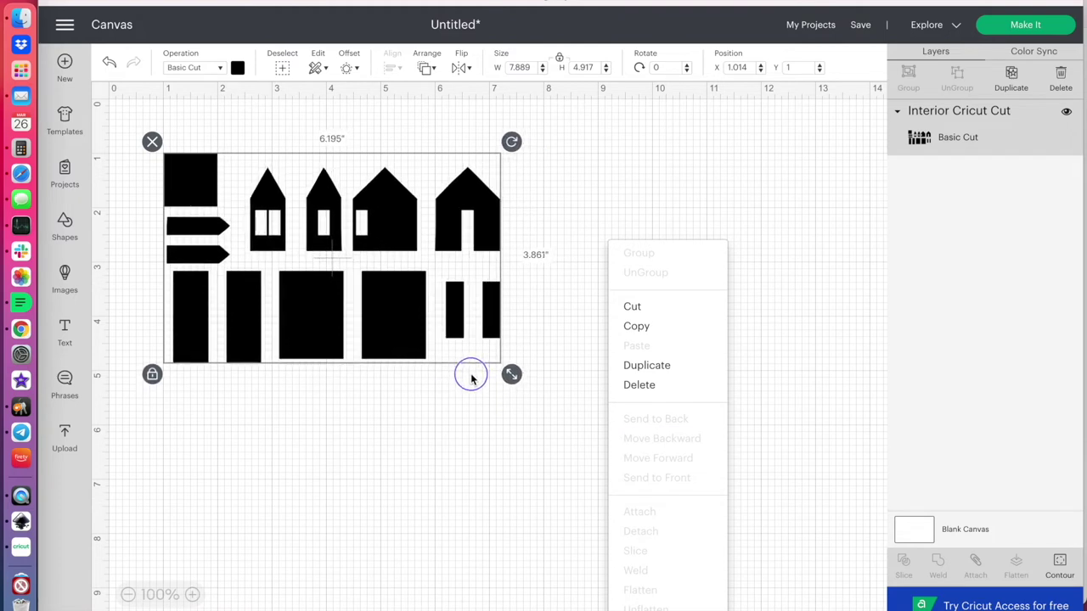
drag(472, 379, 477, 380)
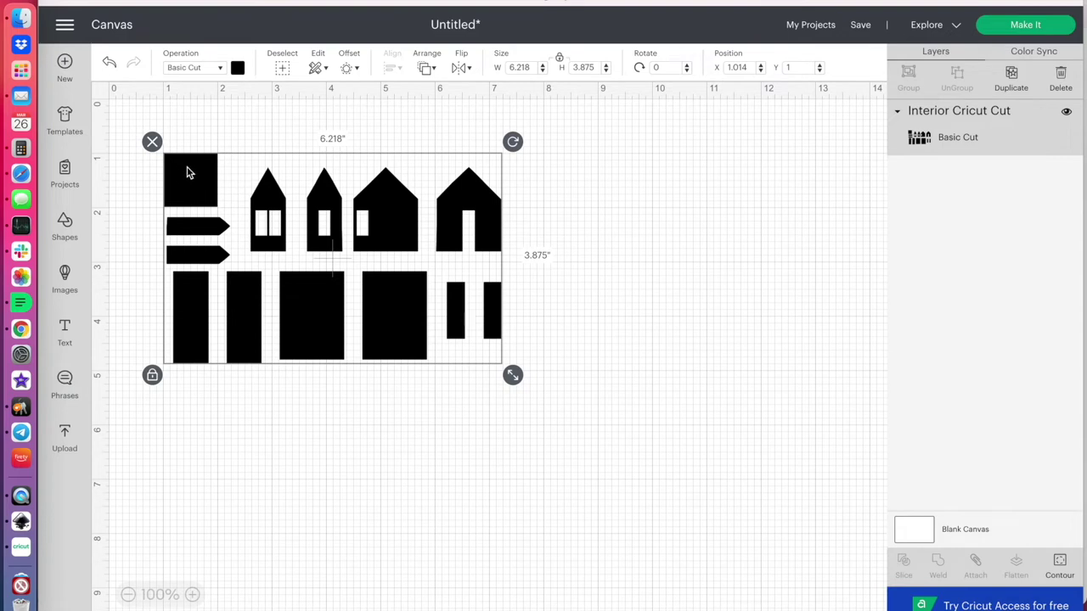
Send the design with Make It onto a 12 × 12 in mat.
scroll(189, 172, up, 3)
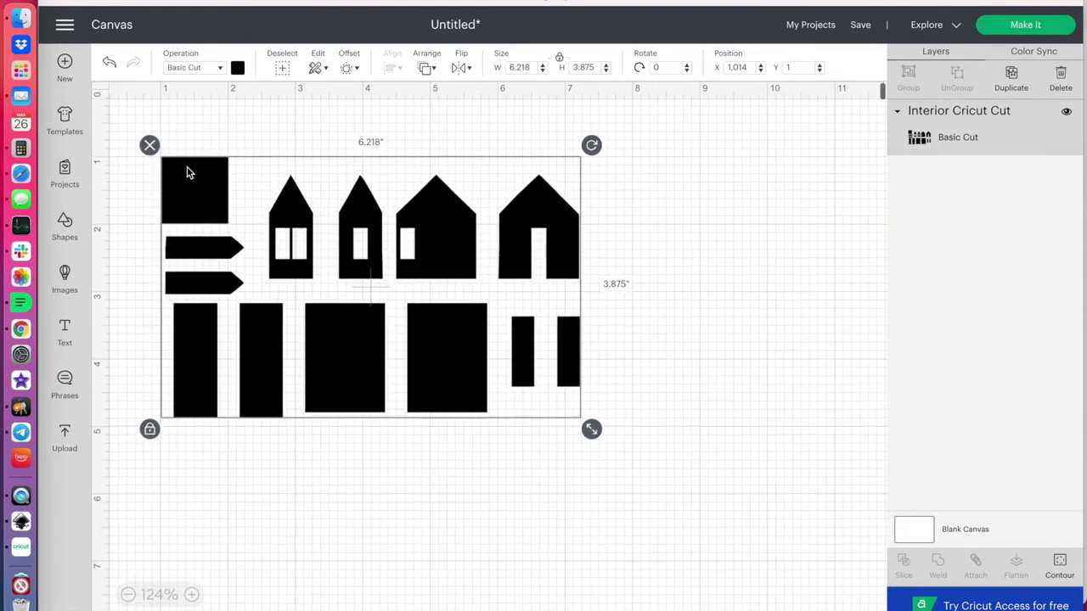
scroll(188, 172, up, 1)
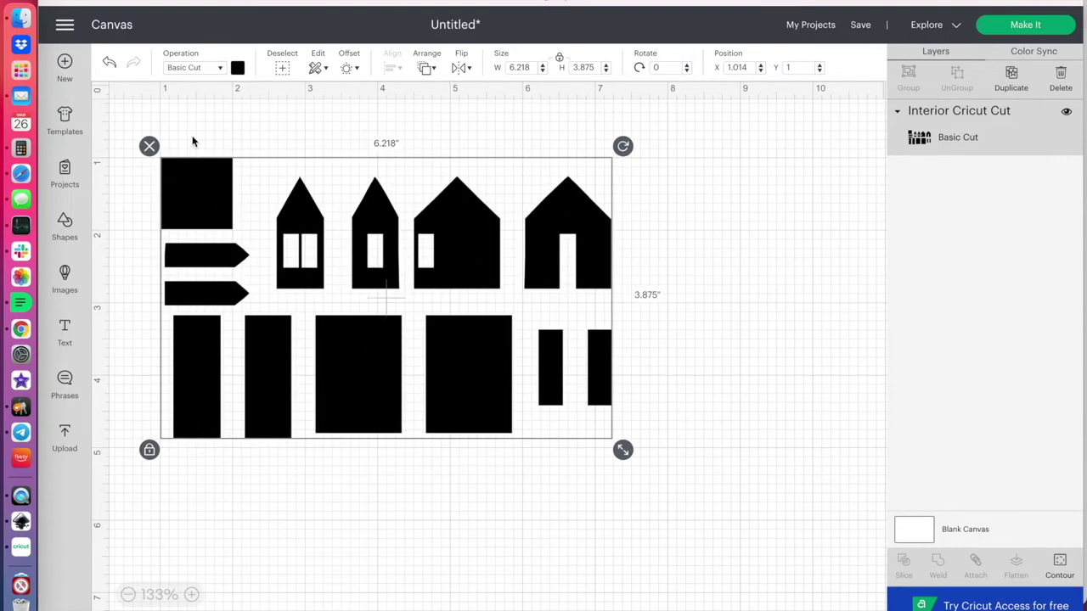
scroll(200, 220, up, 2)
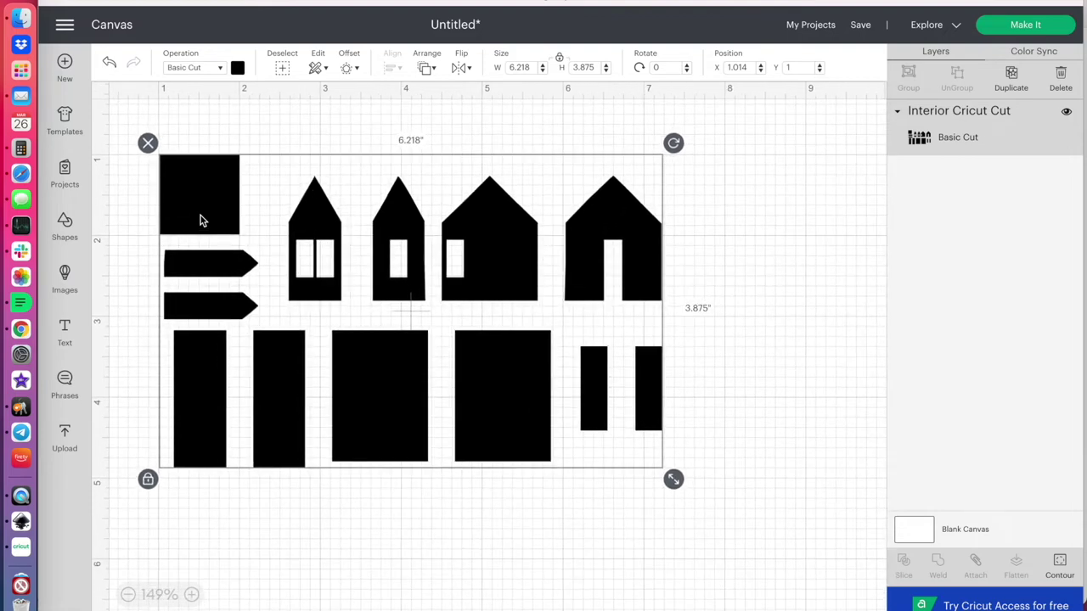
scroll(201, 216, up, 1)
scroll(200, 206, up, 1)
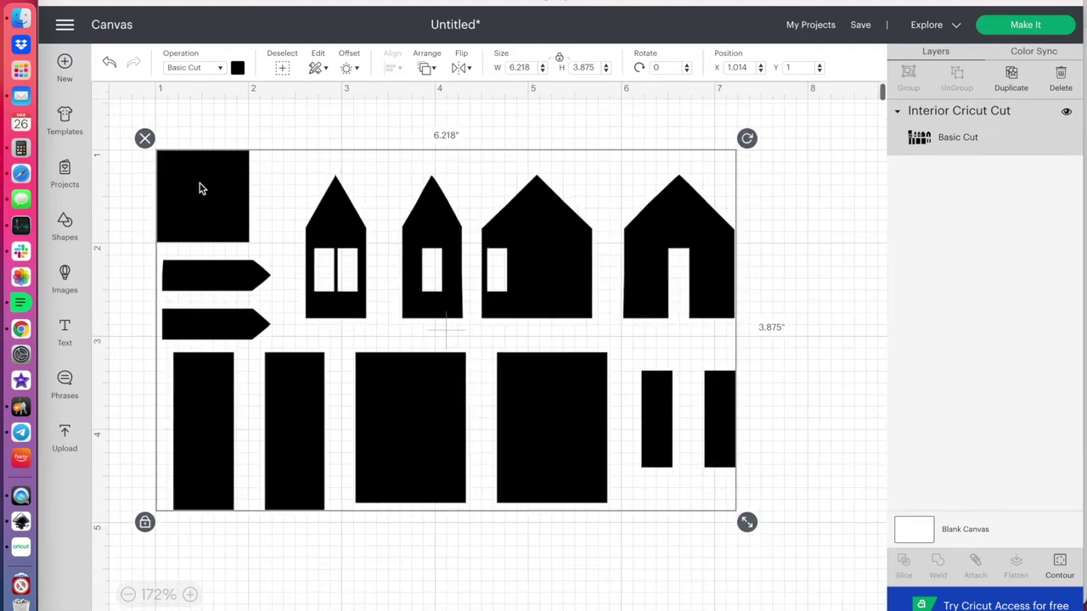
scroll(198, 173, up, 1)
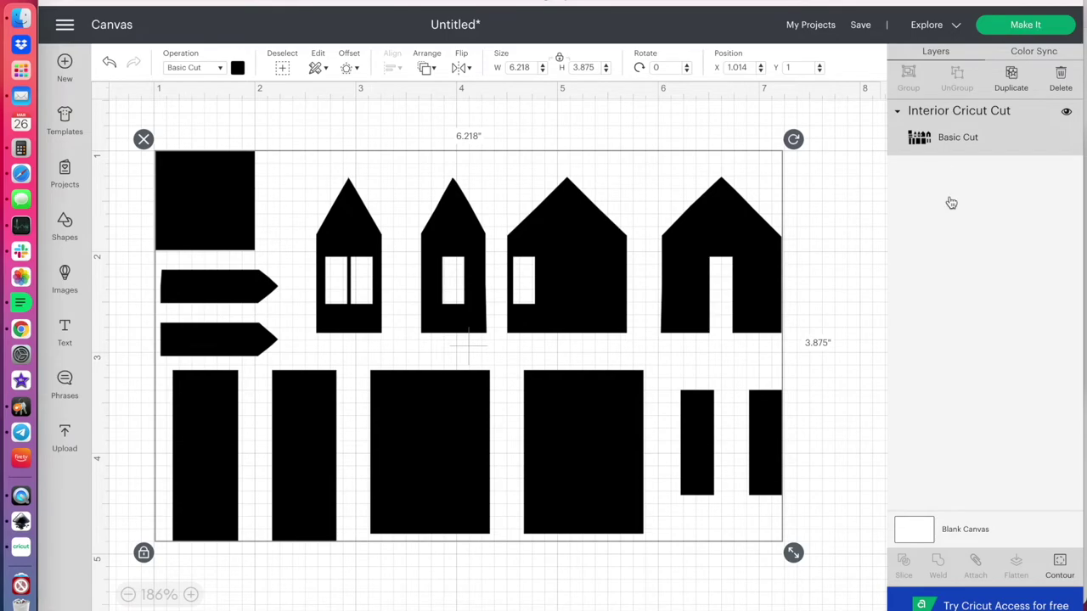
click(1025, 24)
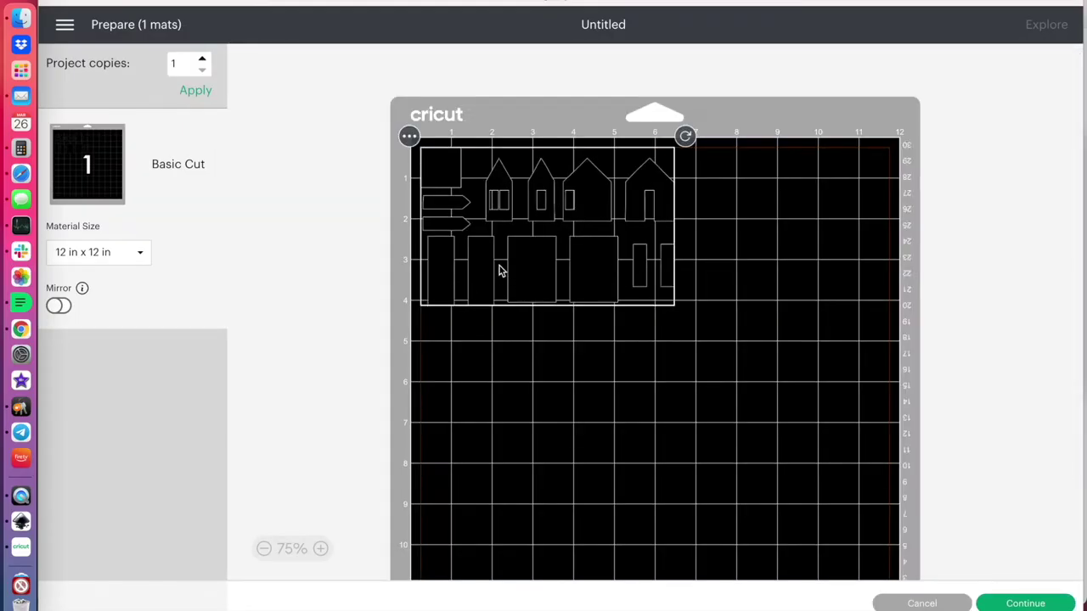
Continue from the Prepare mat screen to the Make screen's base material step for the Air 2.
click(1026, 603)
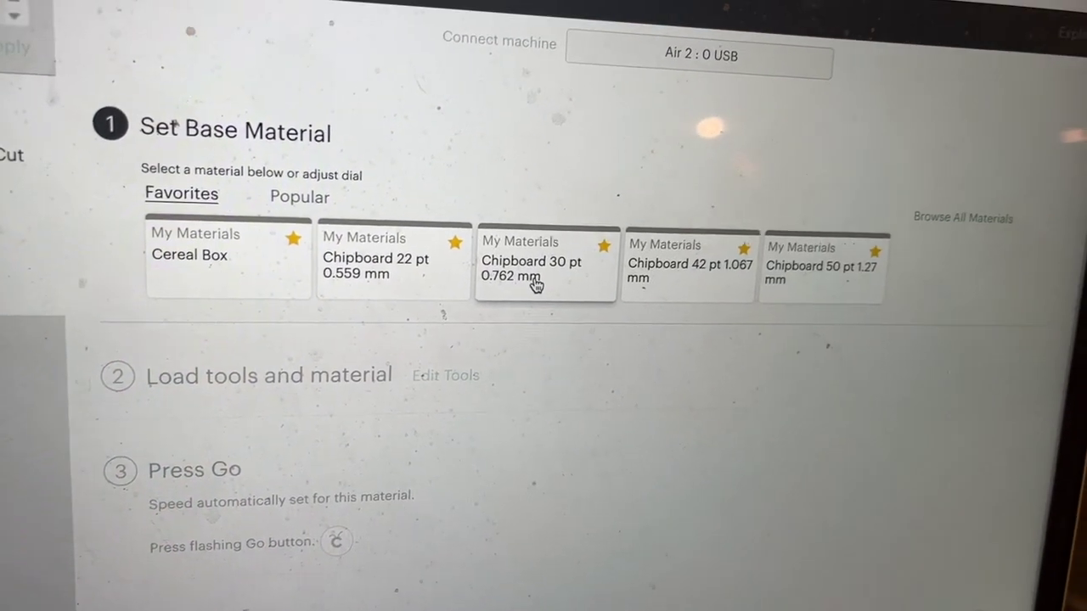
Select Chipboard 30 pt 0.762 mm as the material and open the cutting pressure choices.
click(548, 270)
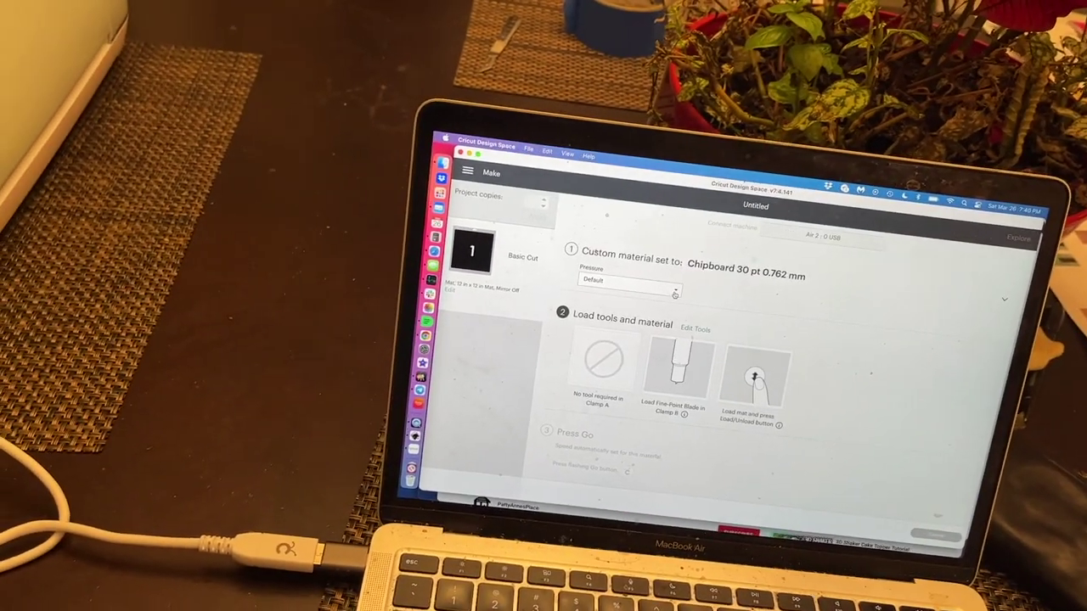
click(556, 280)
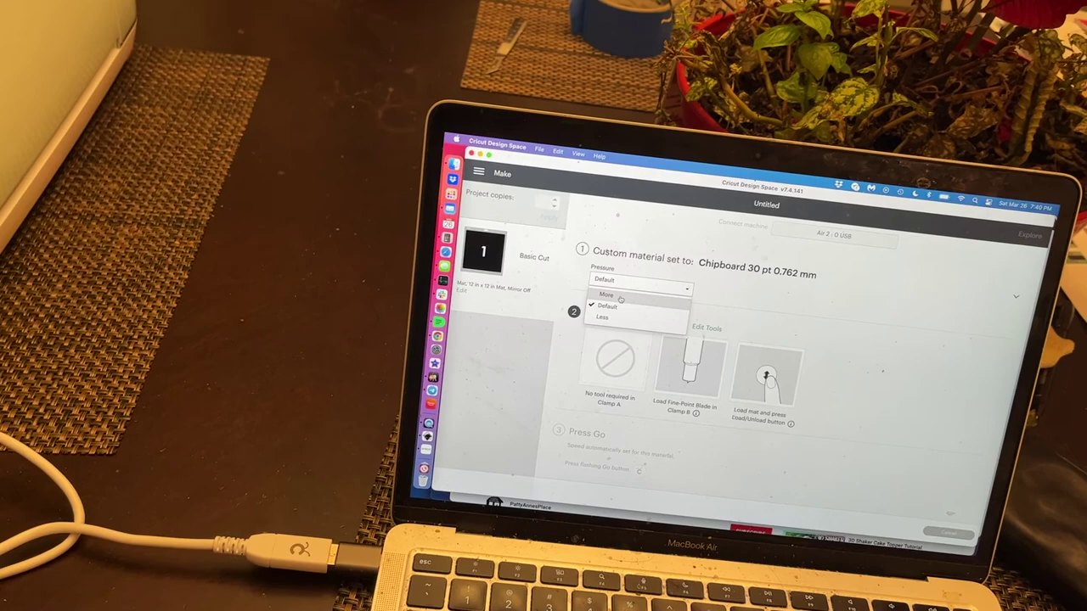